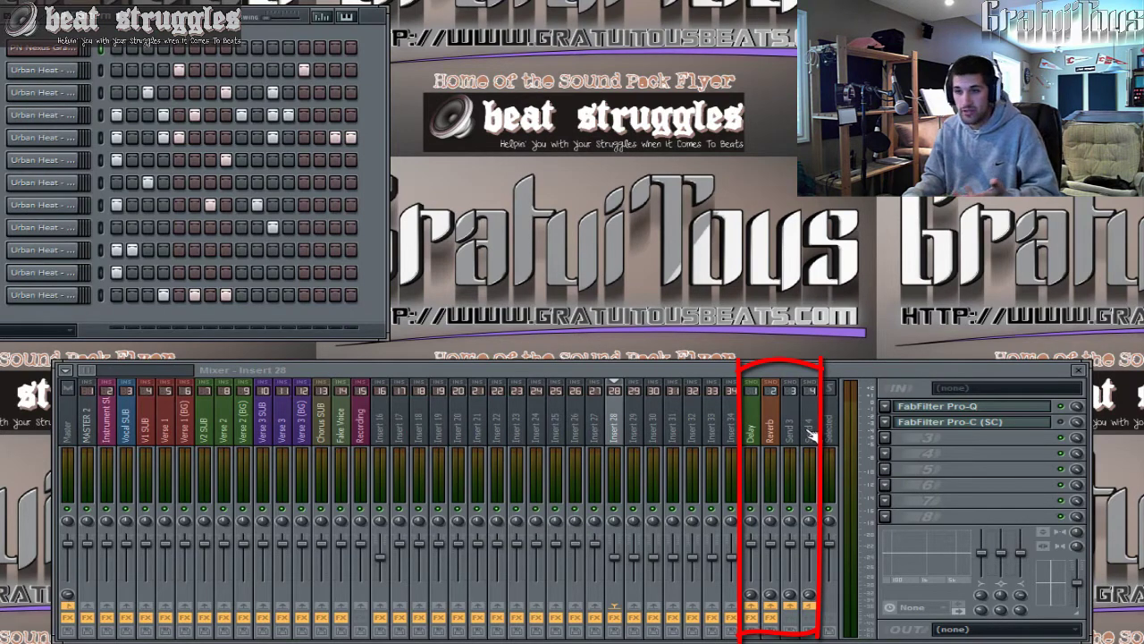
Step: Look through the mixer's send tracks, including Send 3, Reverb and Delay, to see which effects each one holds
click(756, 438)
click(808, 439)
click(796, 446)
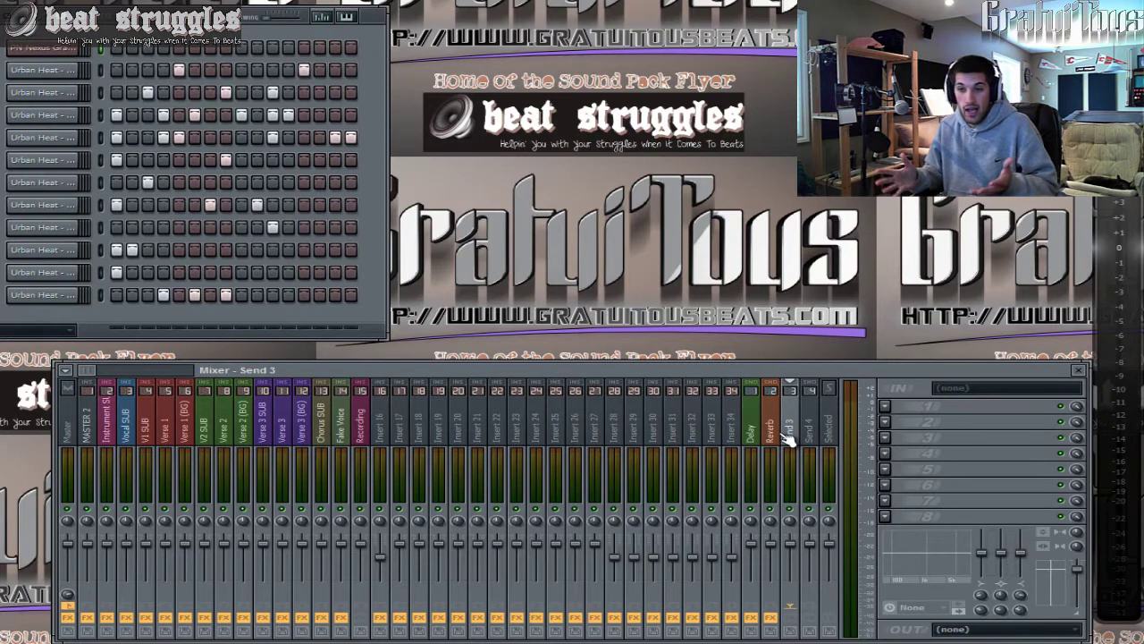
click(773, 438)
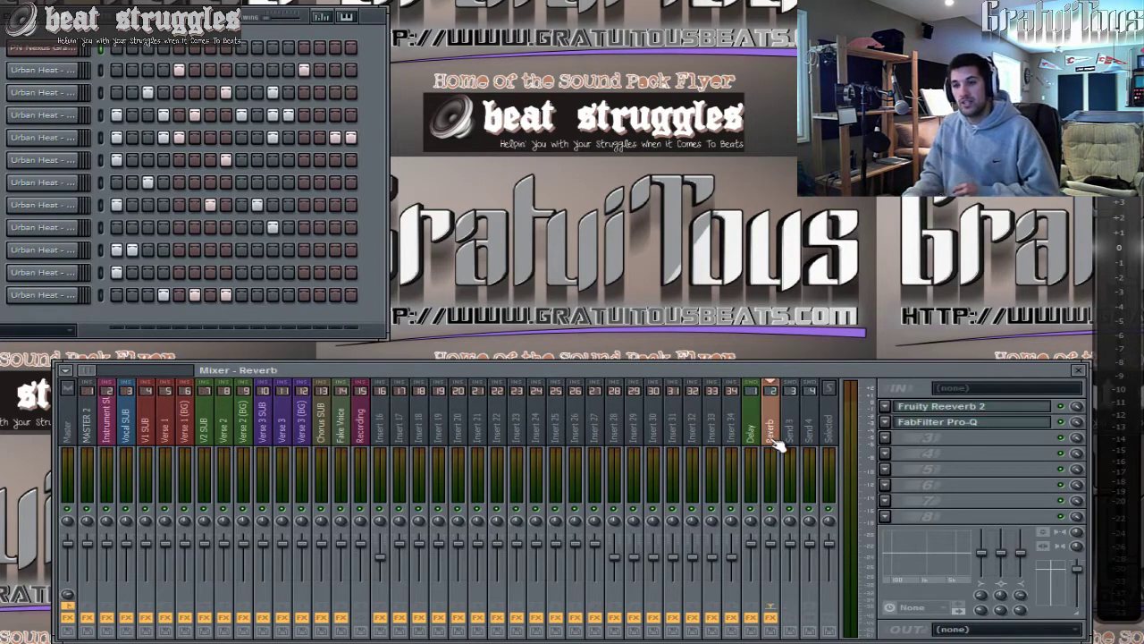
click(754, 440)
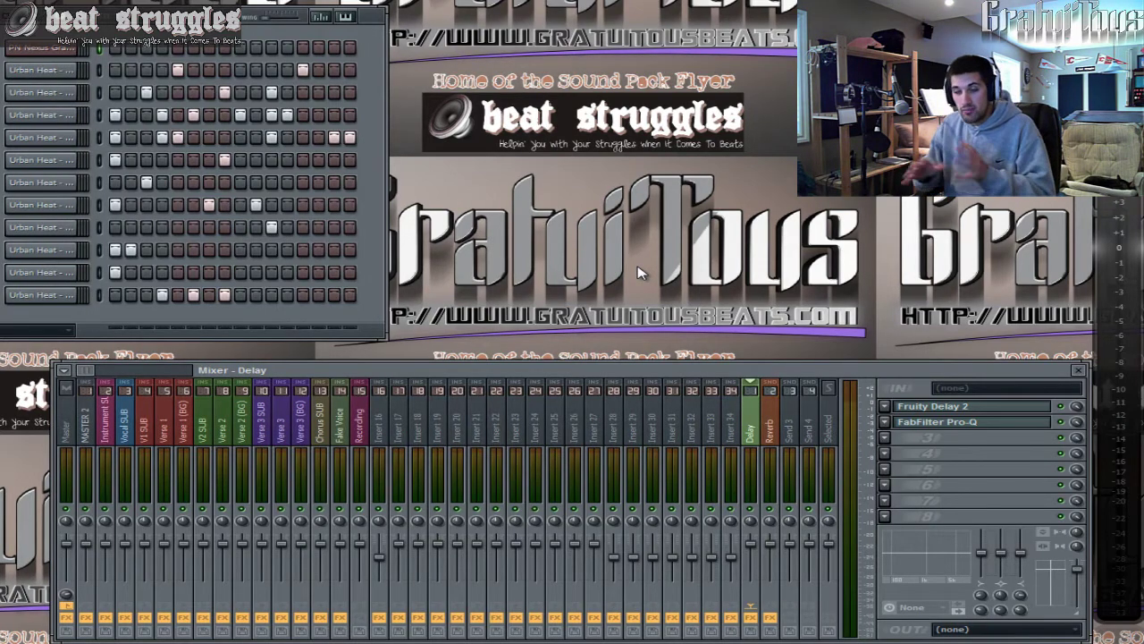
Step: View the Fruity Delay 2 settings on the Delay send track and reposition the plugin window above the mixer
click(1020, 410)
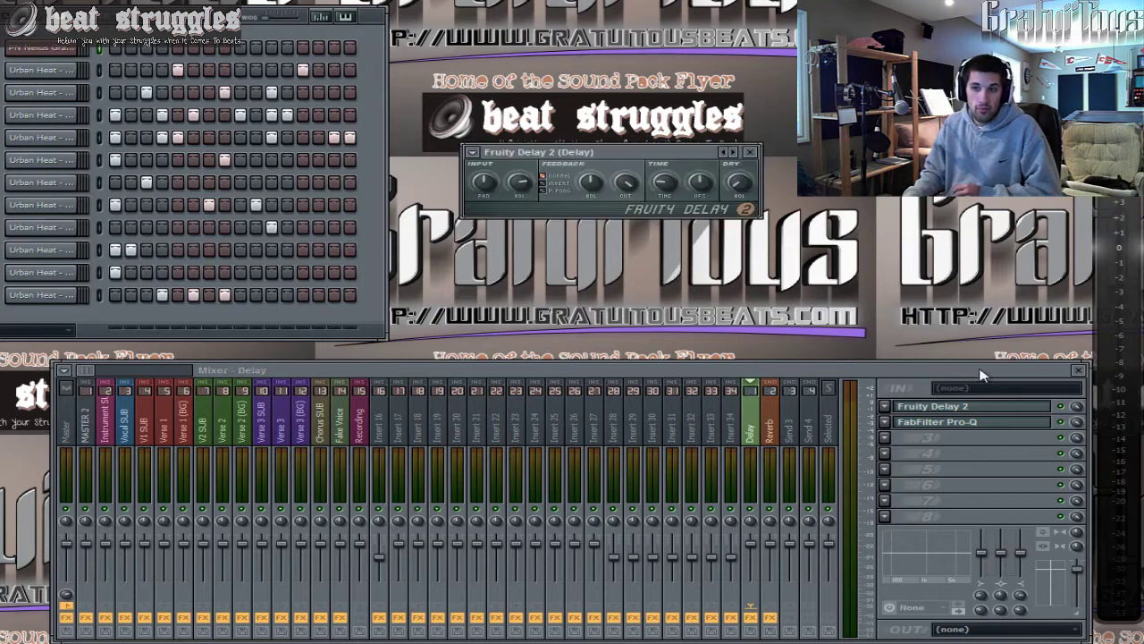
key(Escape)
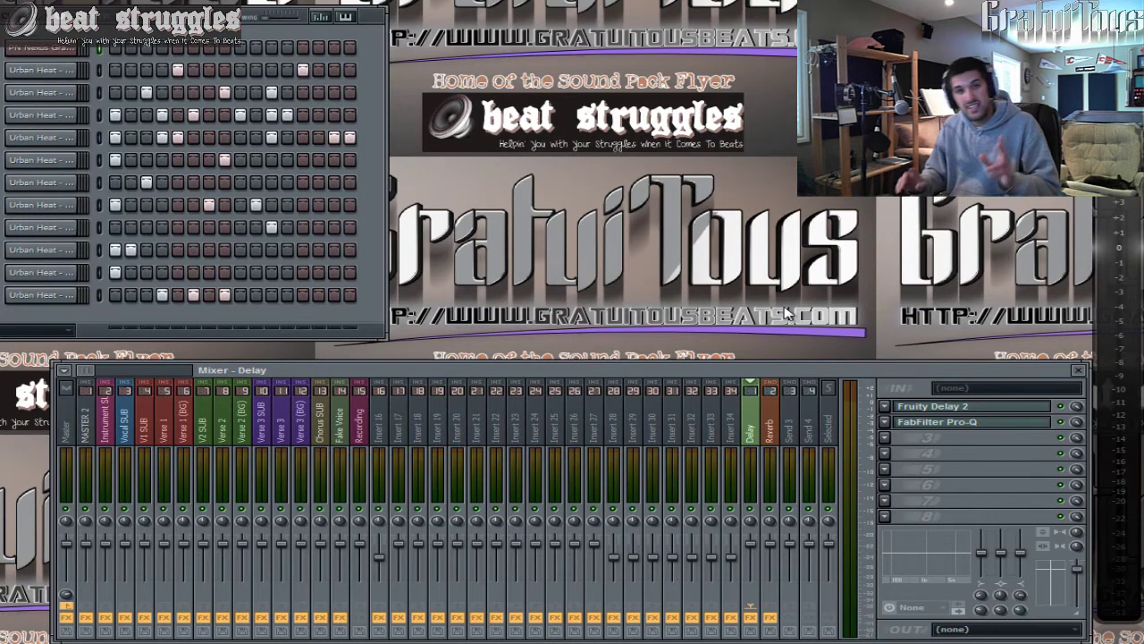
click(949, 406)
drag(595, 134, 599, 181)
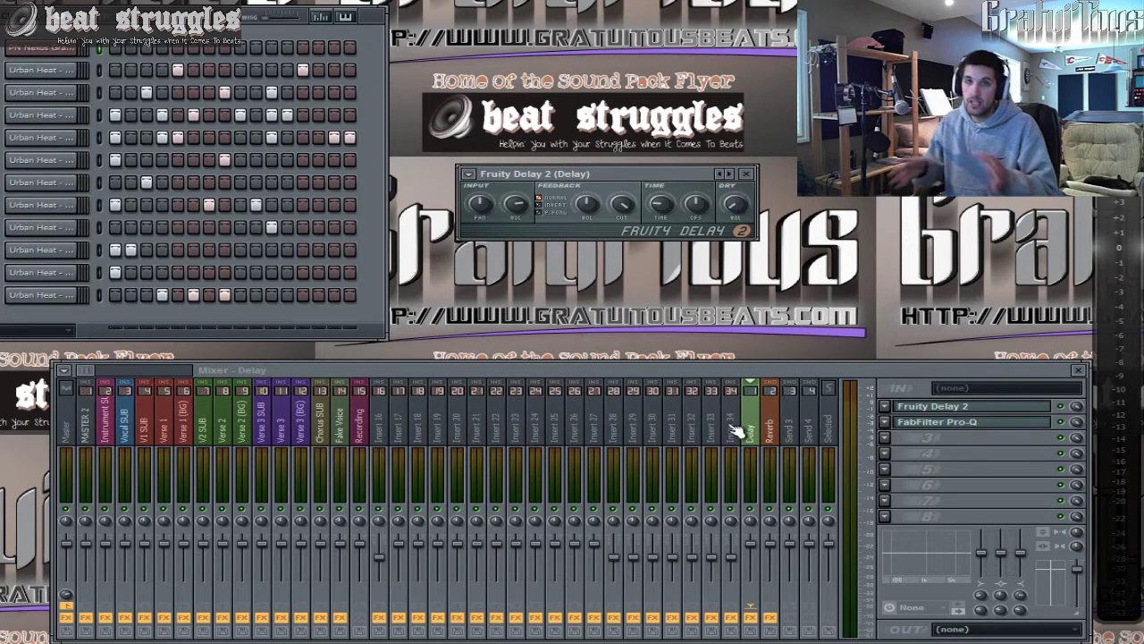
drag(590, 191, 608, 176)
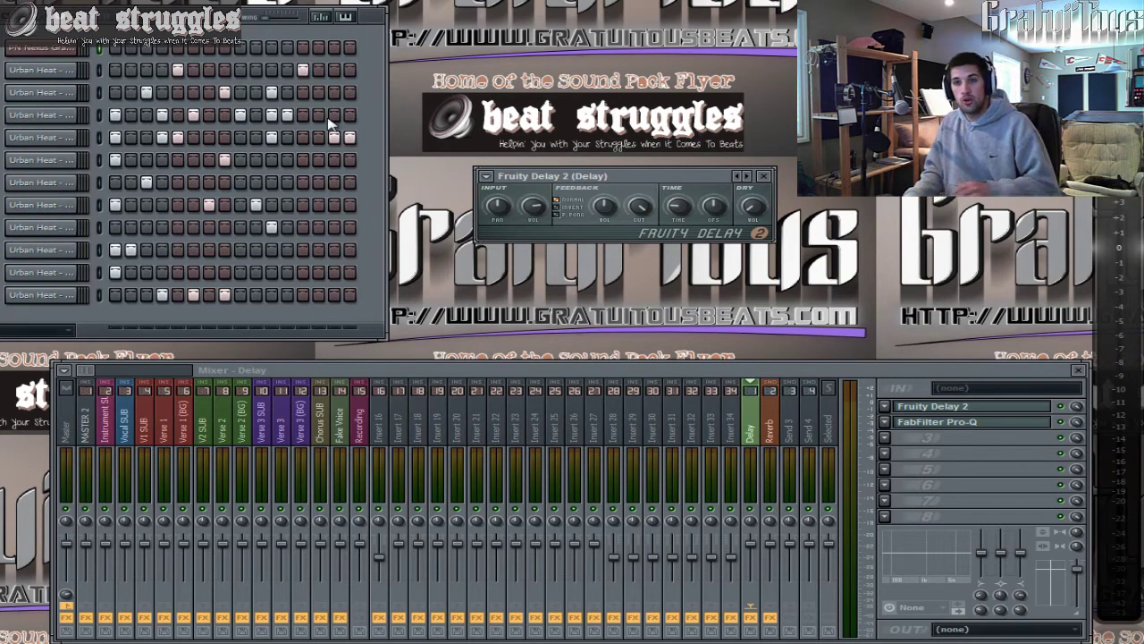
click(164, 36)
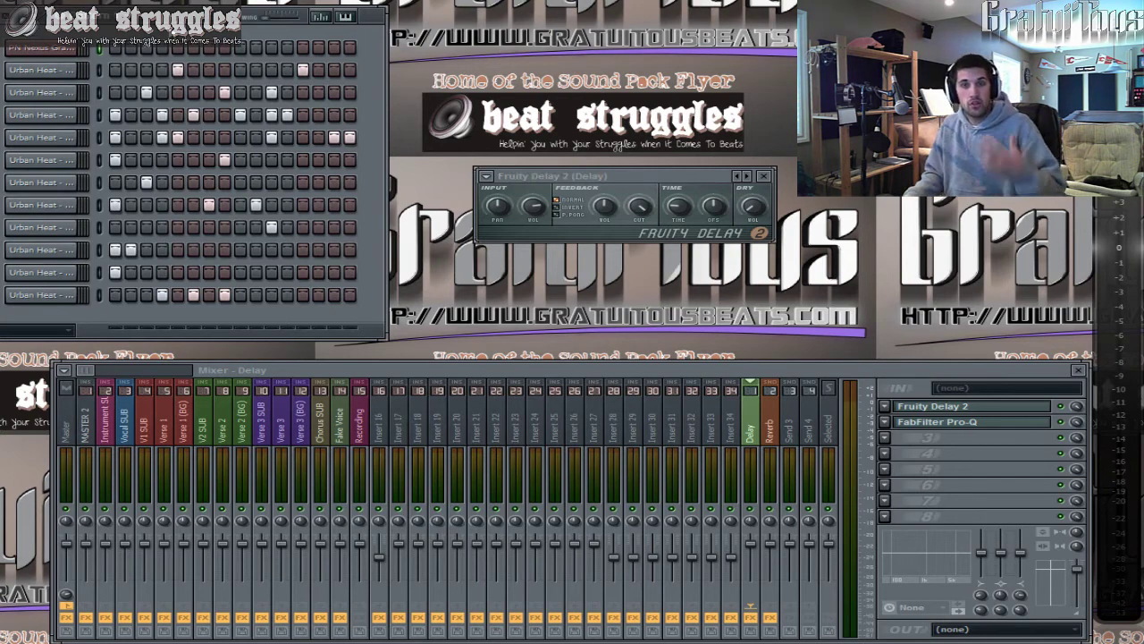
key(space)
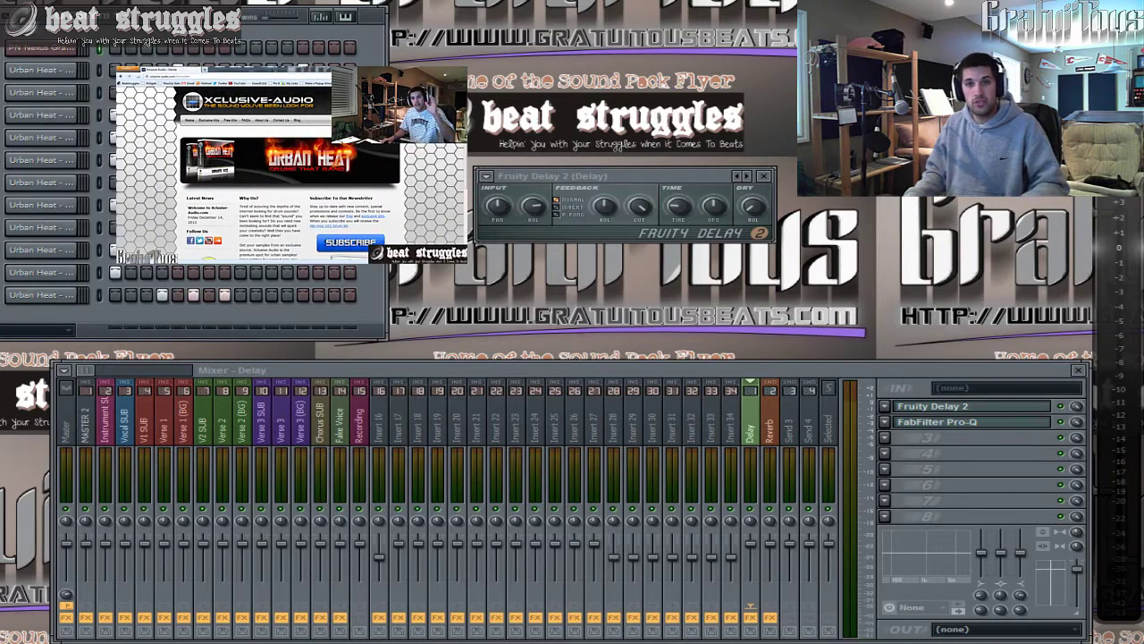
drag(581, 179, 593, 155)
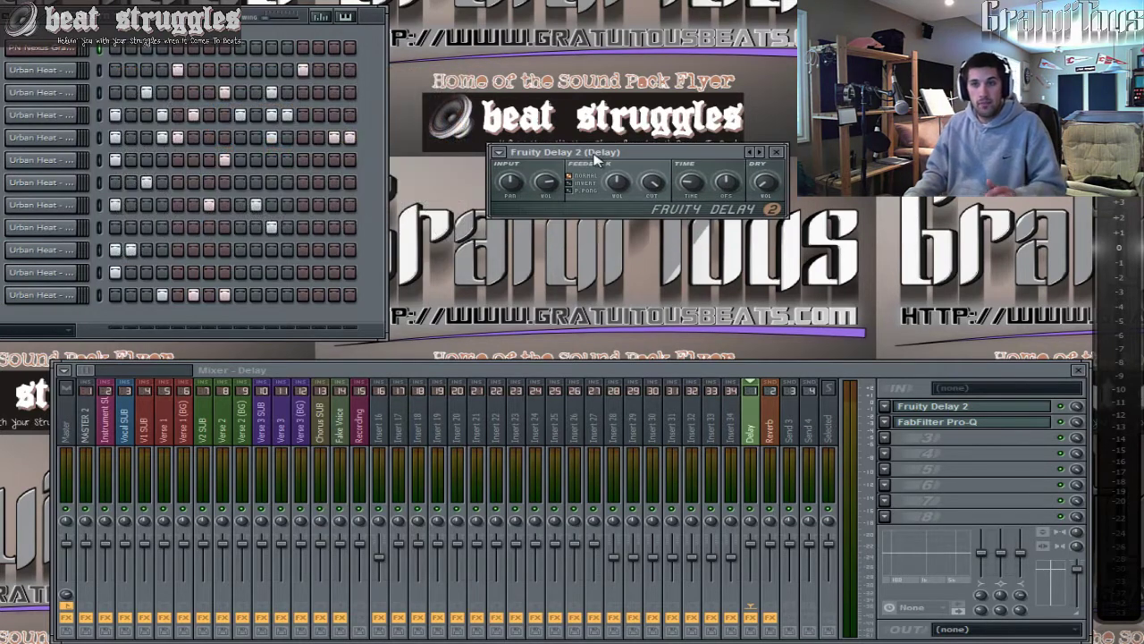
Step: Unmute the Urban Heat channels and link them to consecutive mixer tracks starting from Insert 17
drag(101, 72, 87, 270)
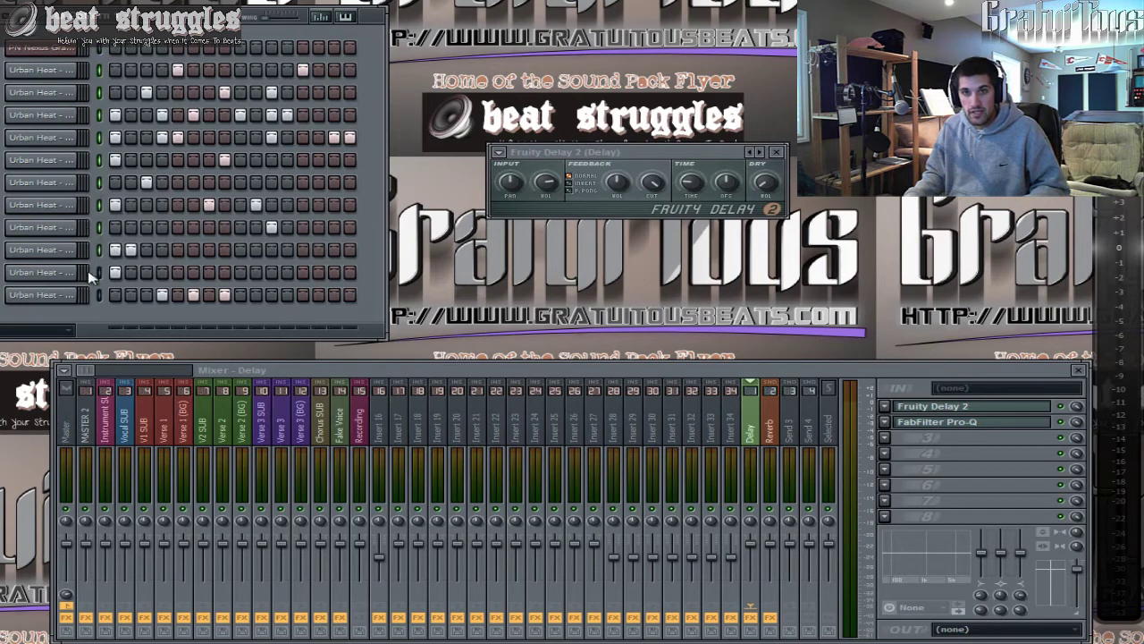
right_click(399, 436)
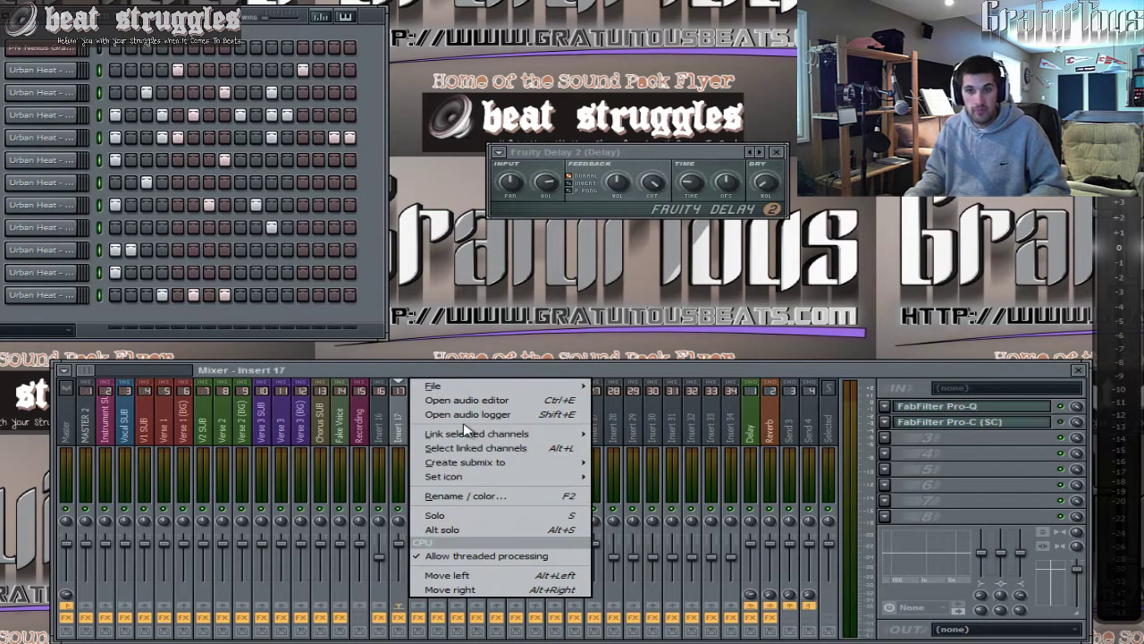
click(630, 434)
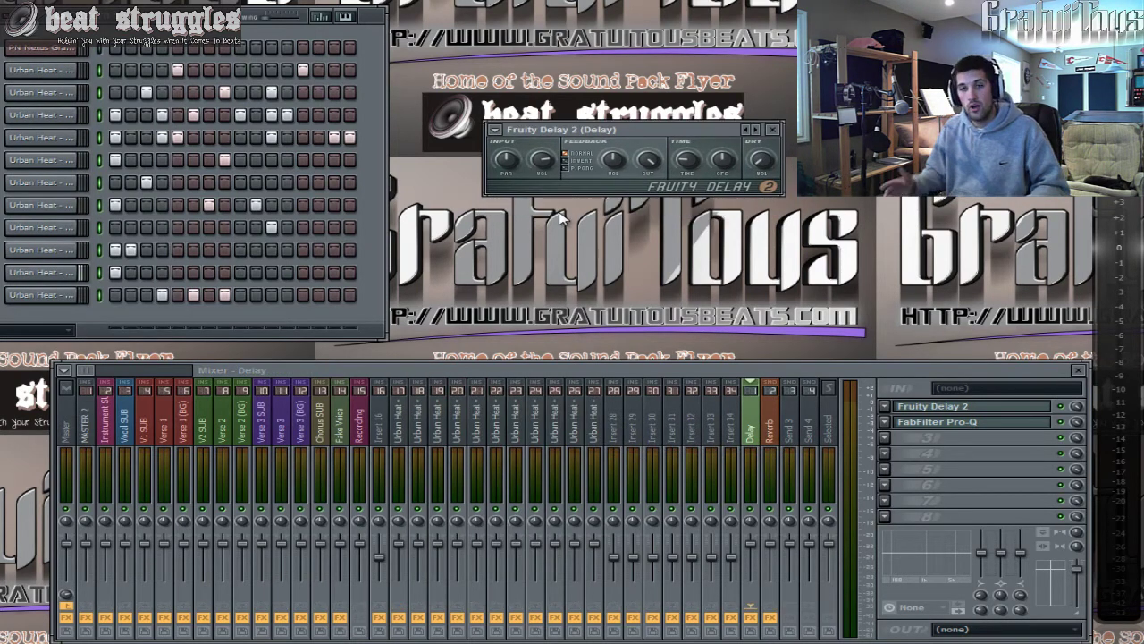
Step: Check the newly linked Urban Heat mixer tracks and close the Fruity Delay 2 window
click(418, 429)
click(534, 438)
click(575, 445)
key(space)
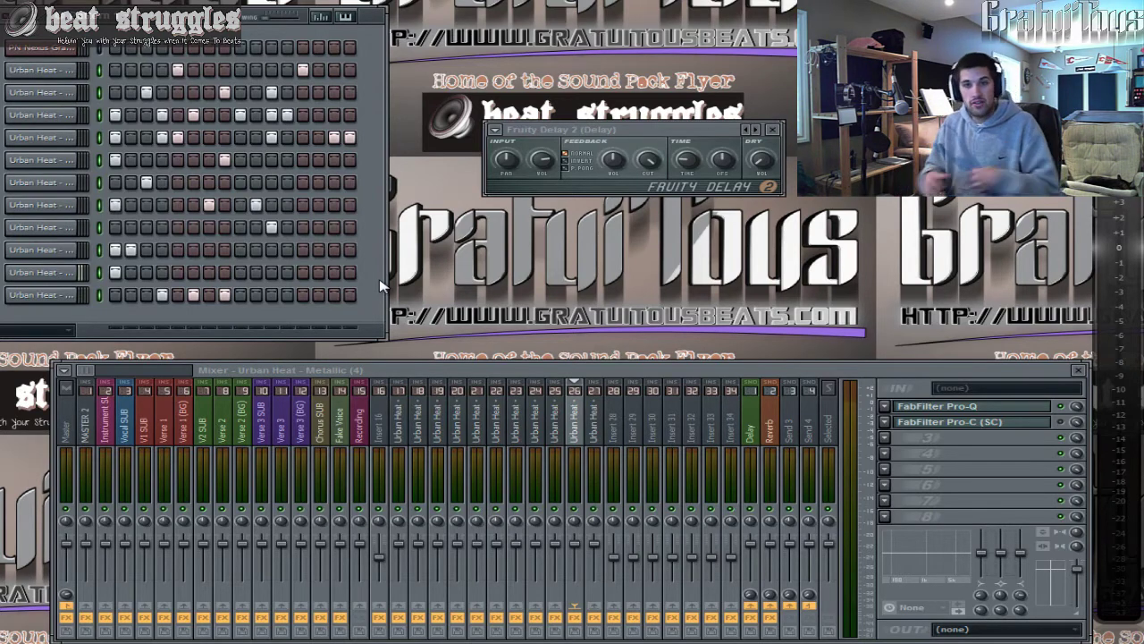
click(644, 131)
key(Escape)
Step: Look over the Urban Heat tracks on inserts 17 to 27 and the Delay and Reverb send tracks
mouse_move(401, 435)
mouse_down()
mouse_move(565, 436)
mouse_move(398, 434)
mouse_up()
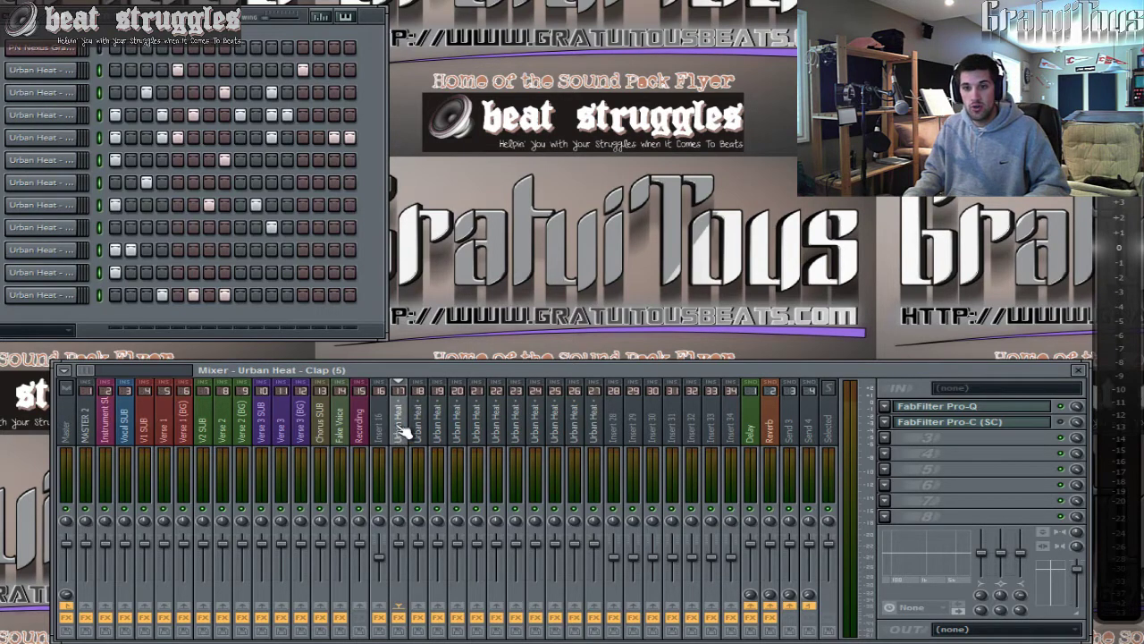
click(430, 429)
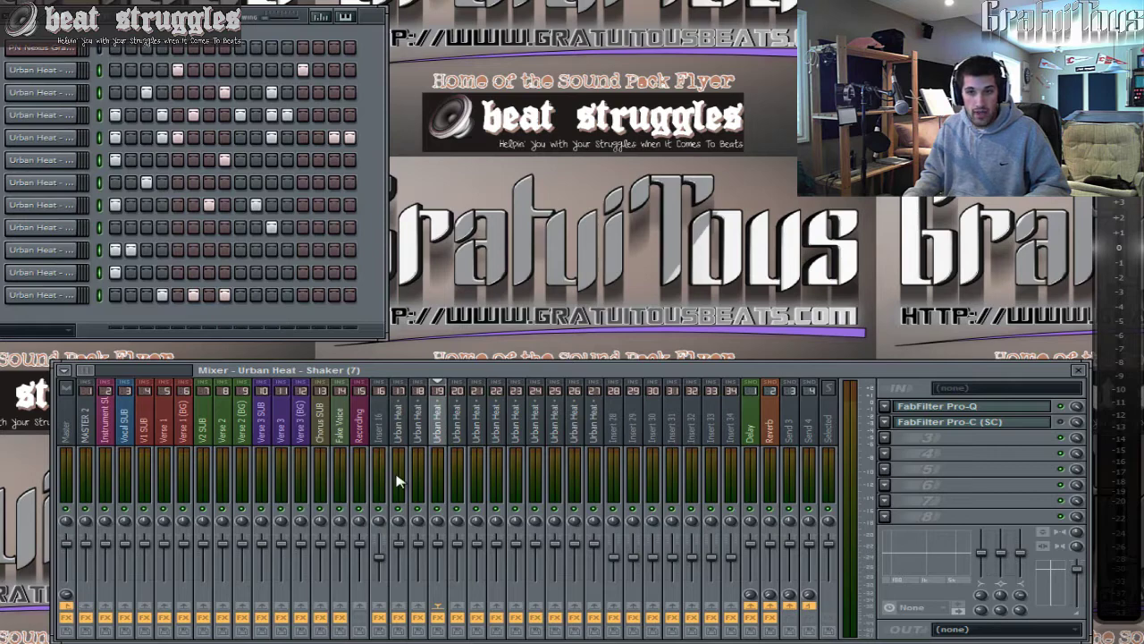
mouse_move(404, 430)
mouse_down()
mouse_move(588, 429)
mouse_move(414, 444)
mouse_up()
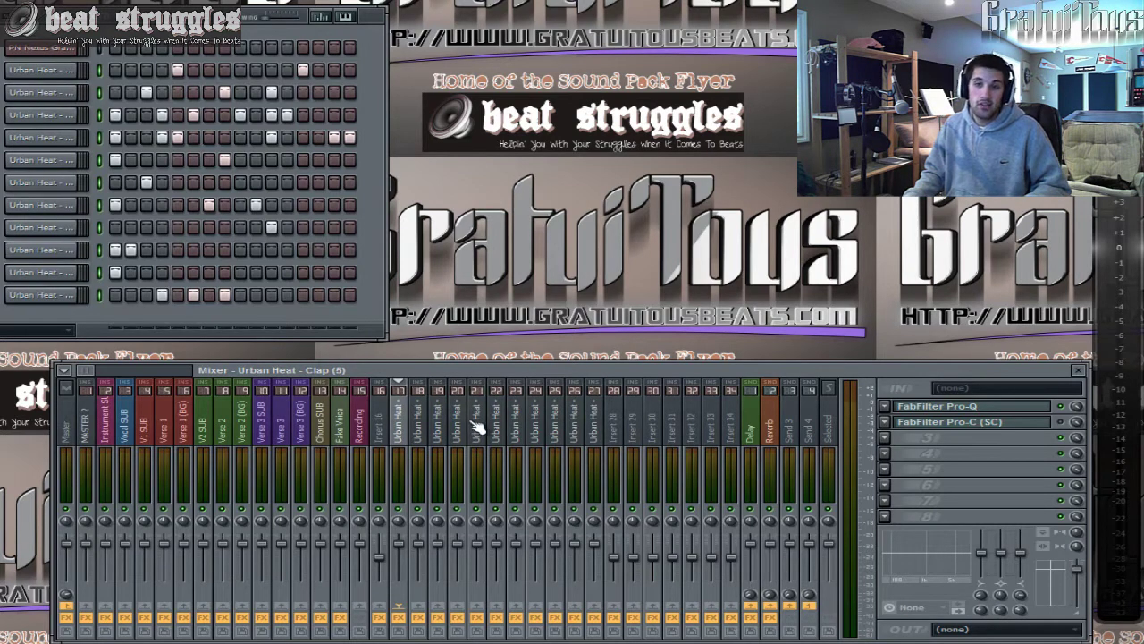
drag(426, 438, 597, 449)
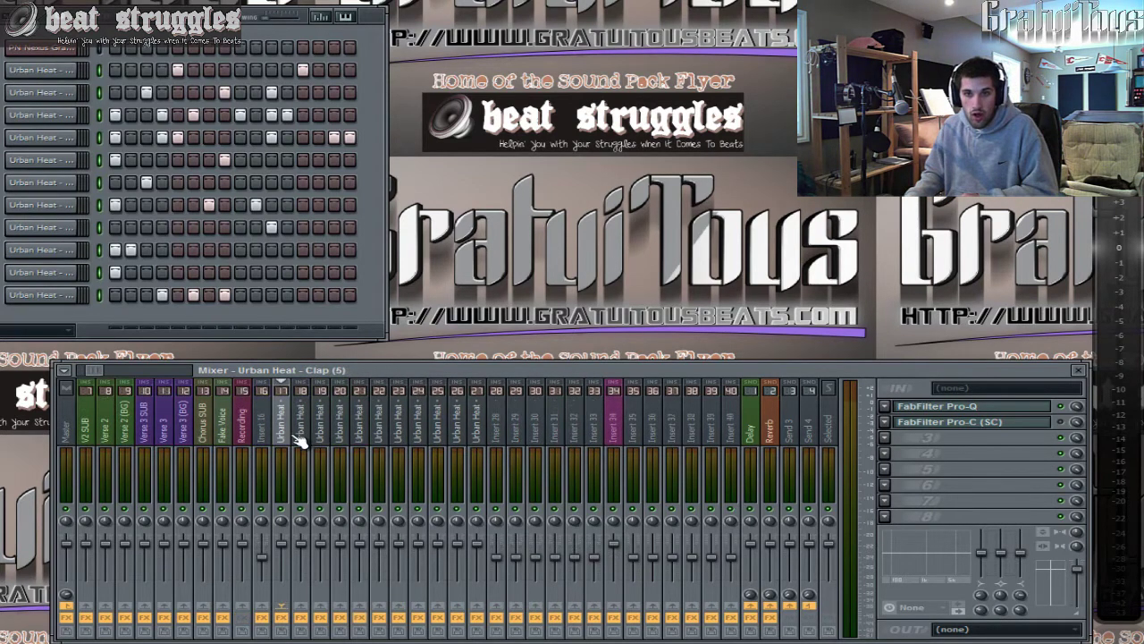
drag(295, 438, 480, 442)
click(747, 436)
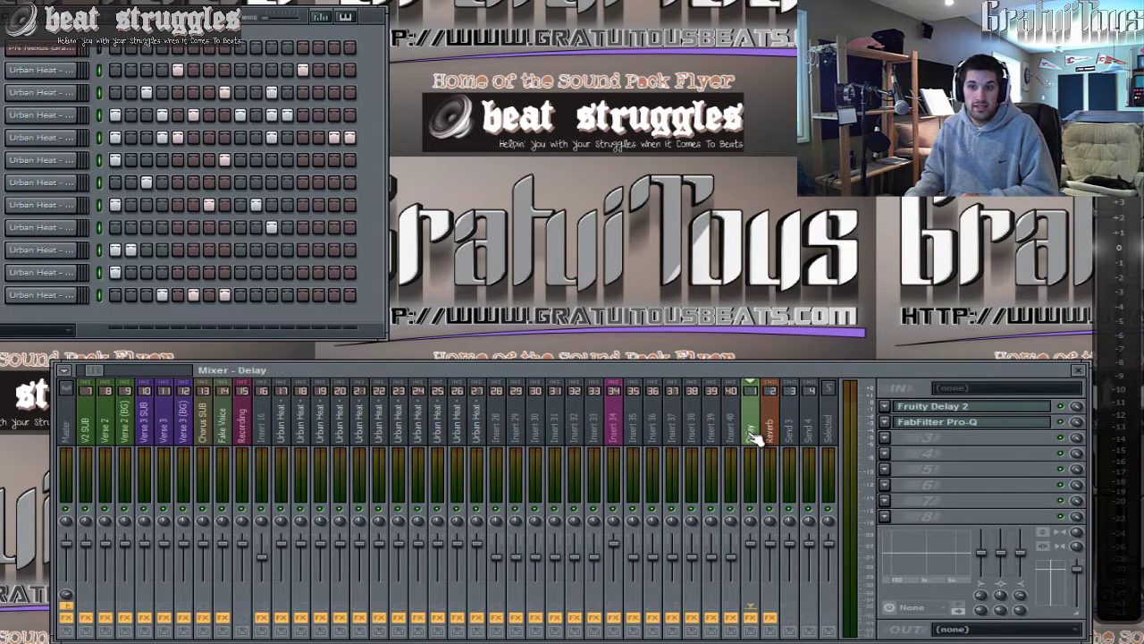
click(772, 440)
Step: Reset the Delay and Reverb send levels on the Urban Heat tracks, from Clap (5) on insert 17 through Metallic (2) on insert 27
click(302, 438)
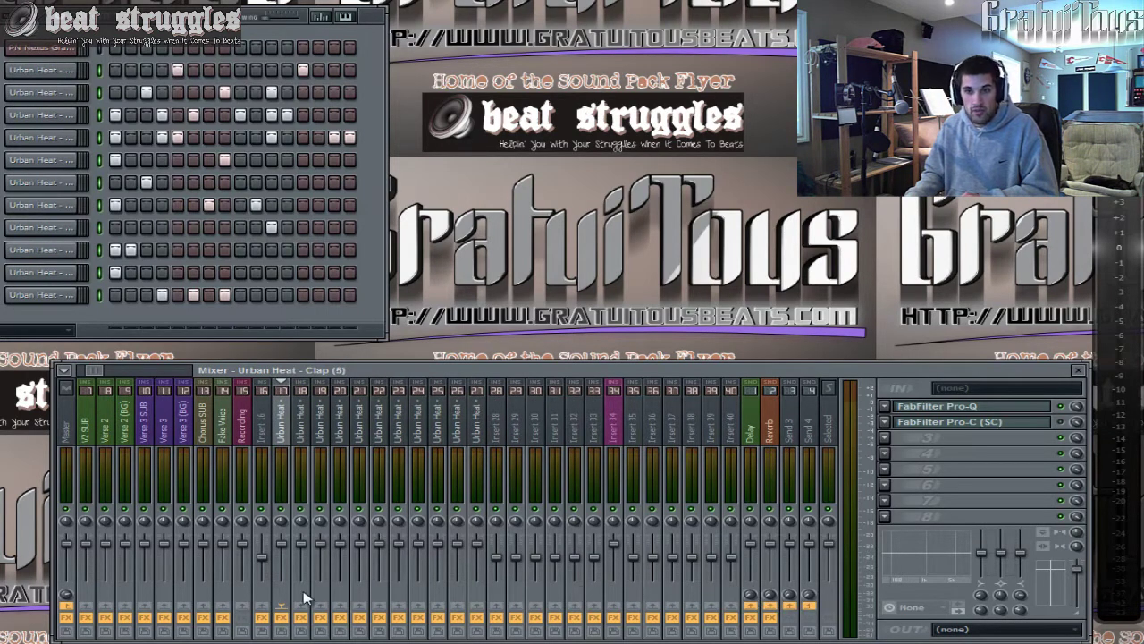
right_click(750, 596)
click(786, 478)
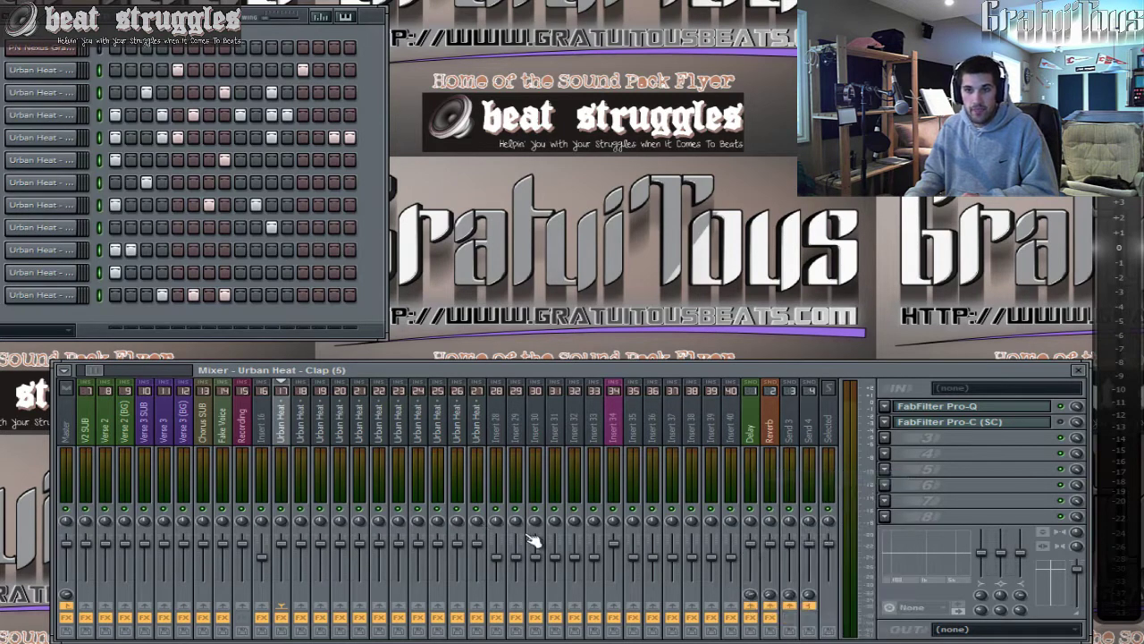
right_click(771, 594)
click(820, 480)
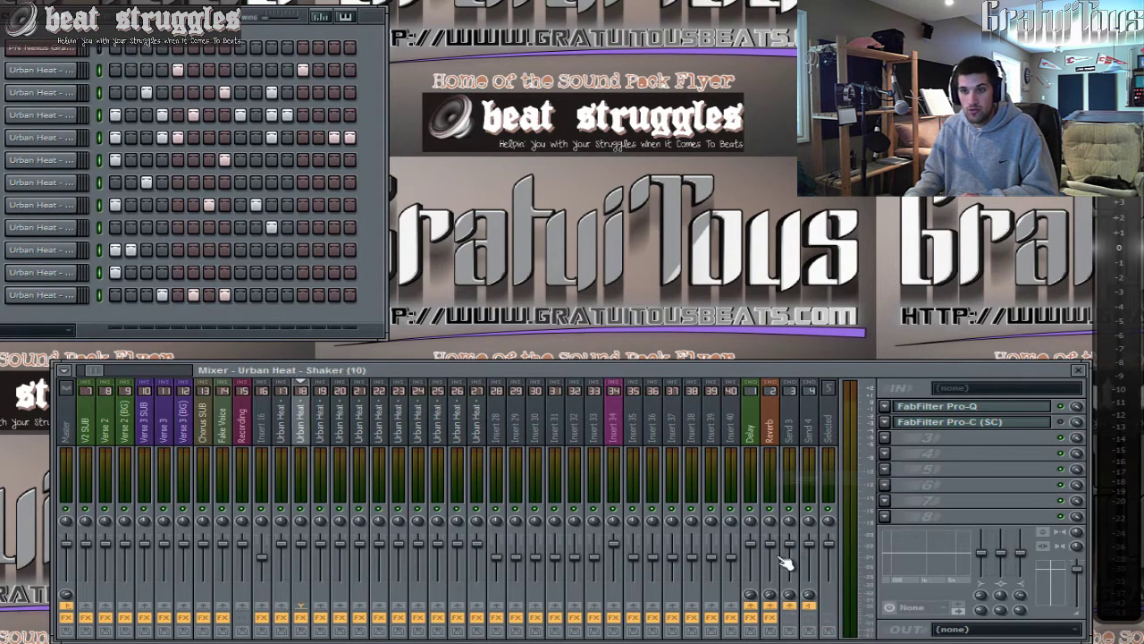
right_click(751, 594)
click(776, 480)
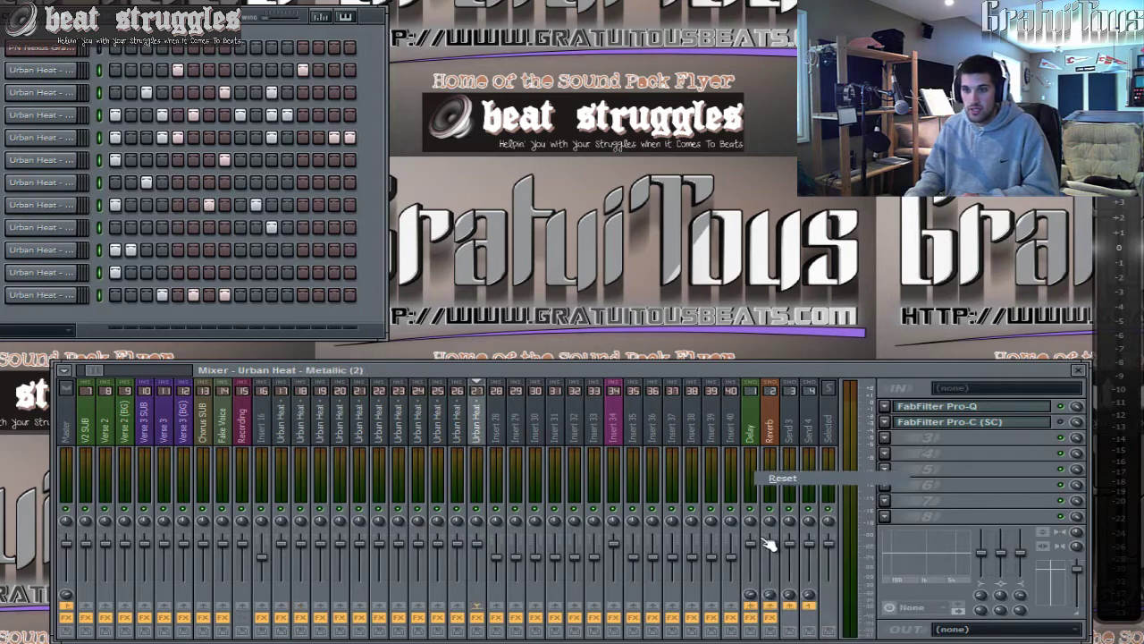
right_click(770, 594)
click(797, 480)
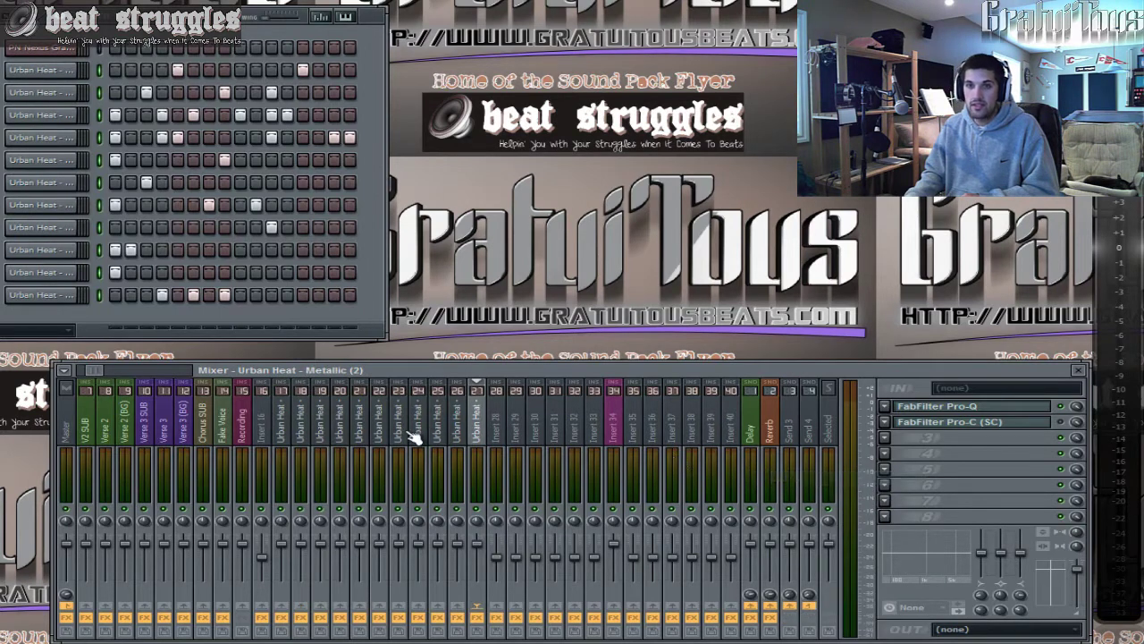
Step: Select the Shaker (10) track on insert 18 and reset its Delay send level
click(312, 429)
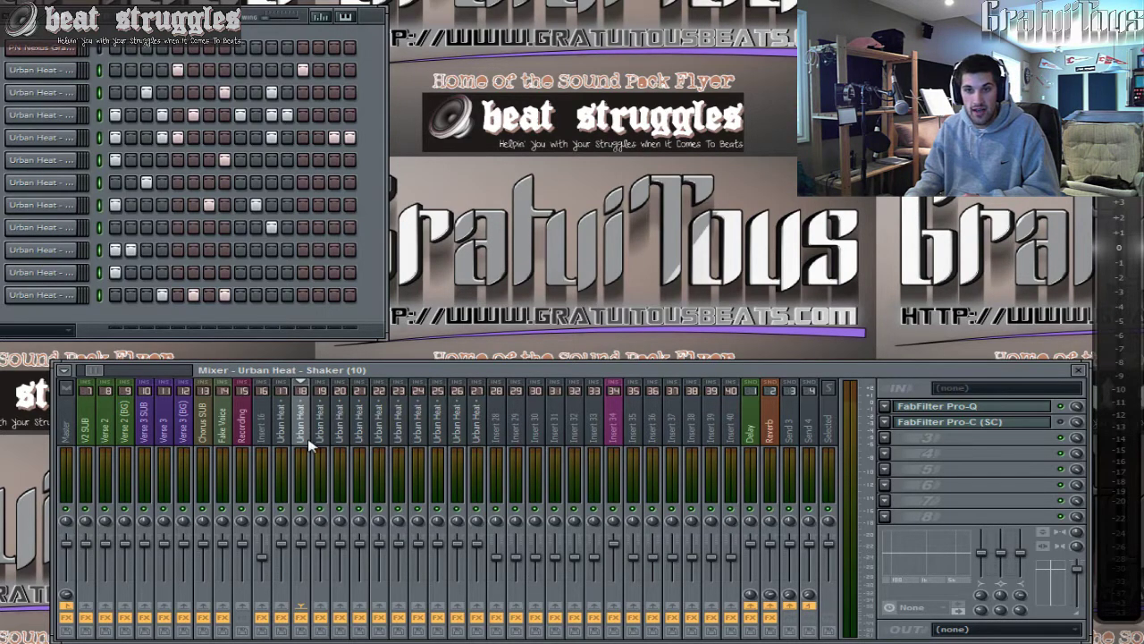
scroll(325, 440, down, 4)
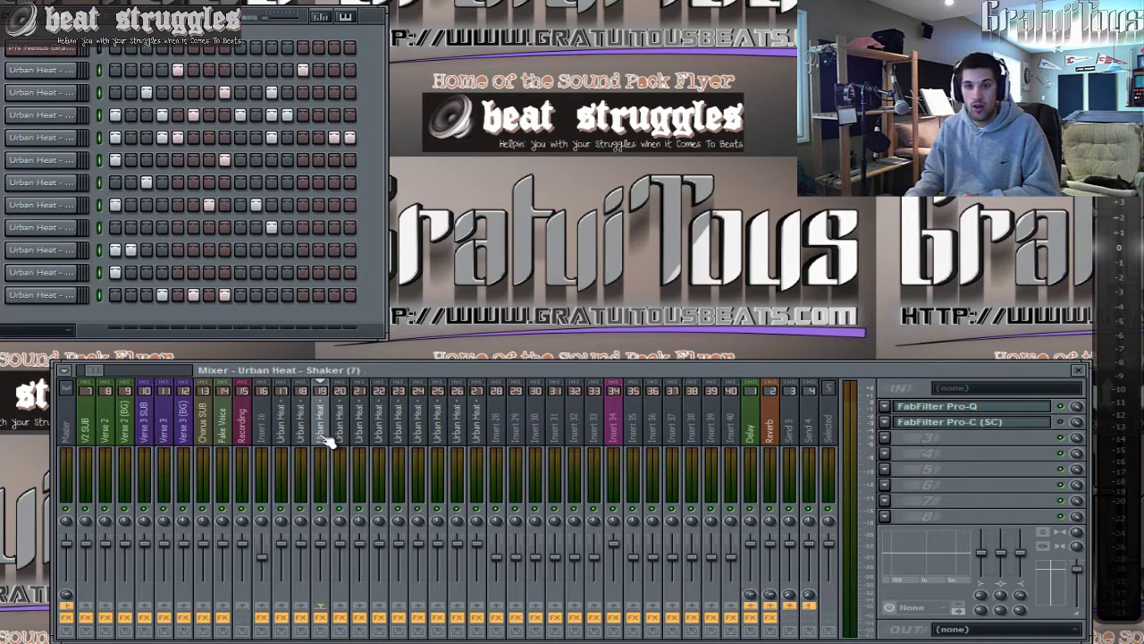
click(301, 438)
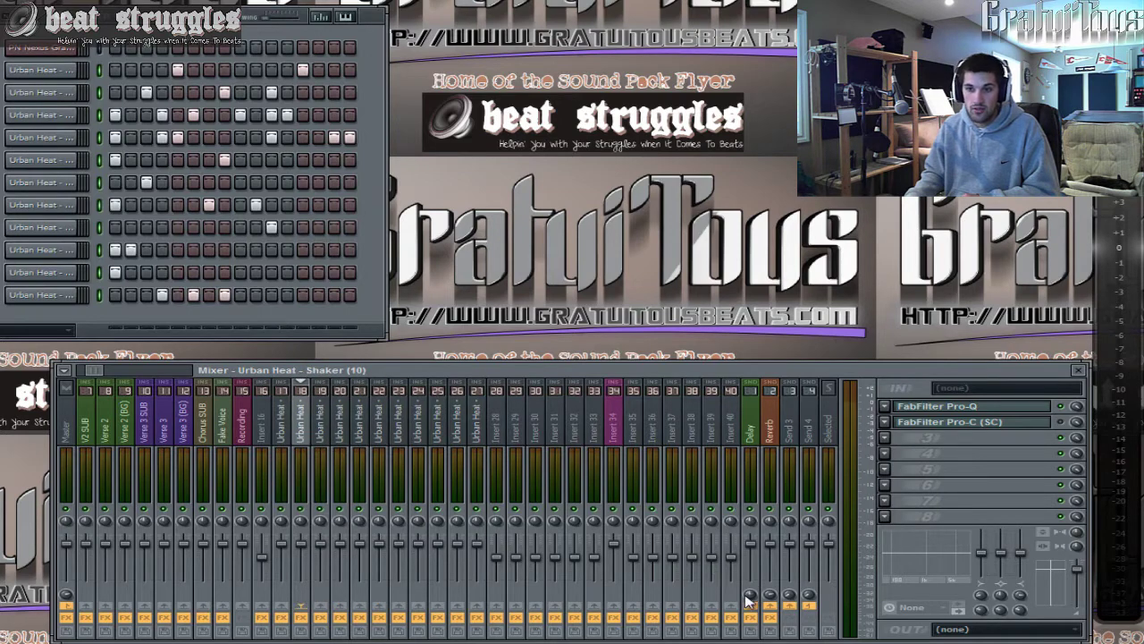
right_click(750, 596)
click(802, 483)
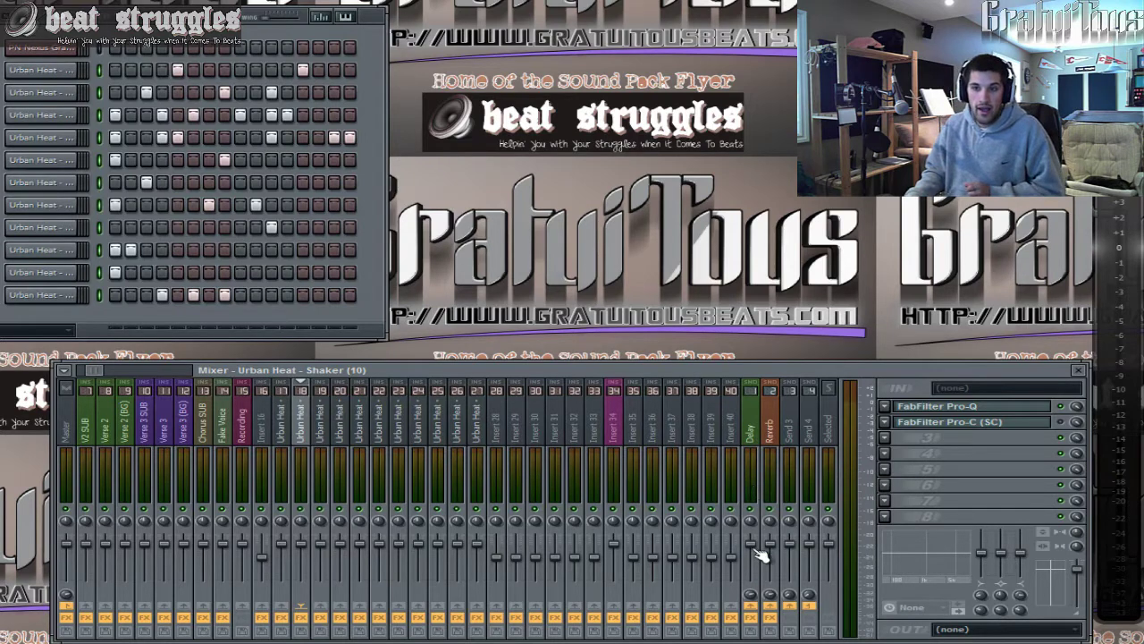
Step: View Fruity Delay 2 on the Delay send track and the effects on the Reverb send track
click(756, 432)
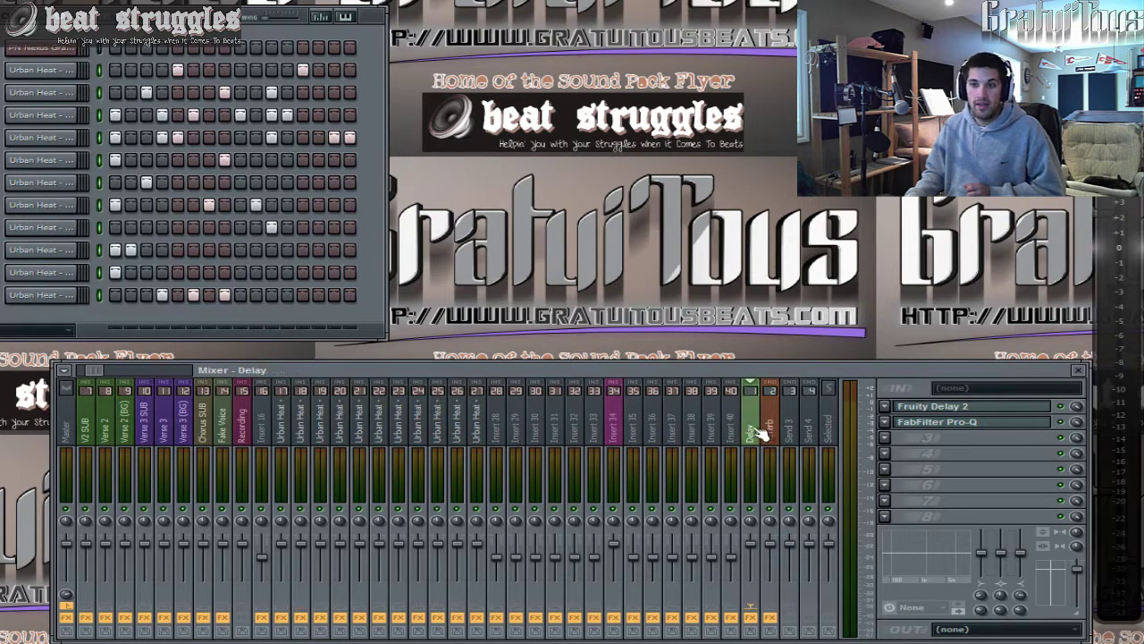
click(942, 404)
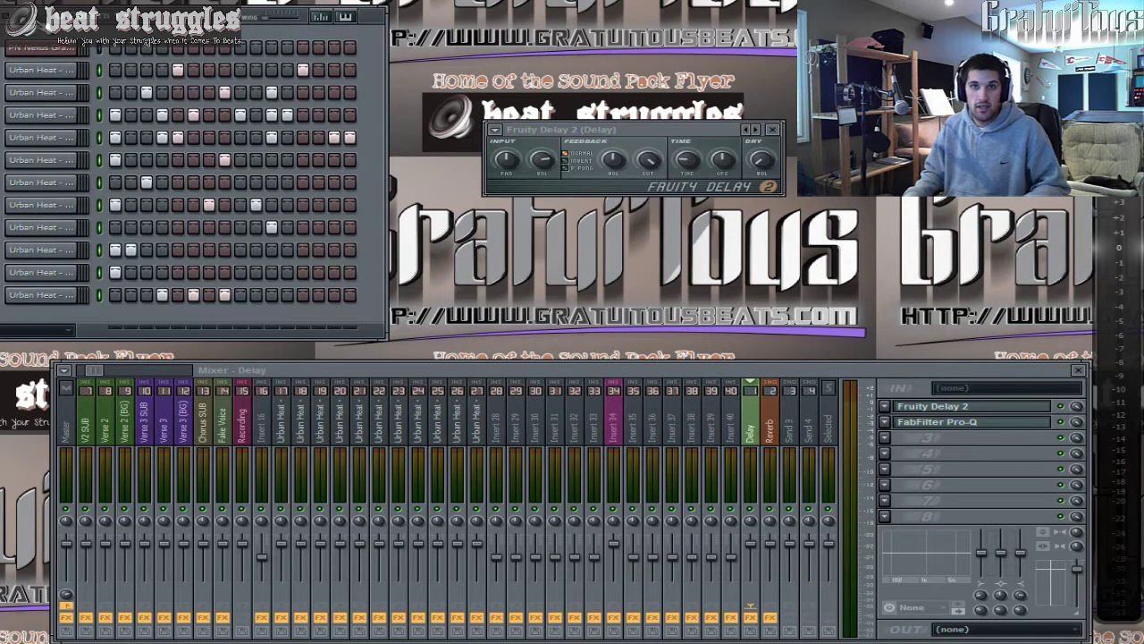
click(771, 427)
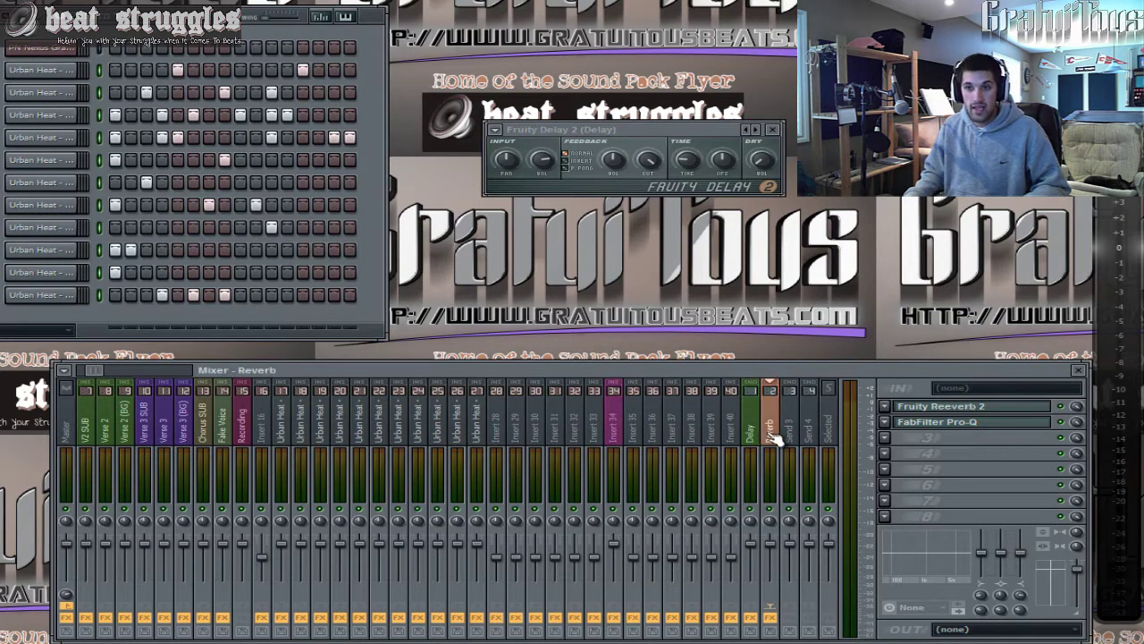
Step: Play the drum pattern and lower the volume faders of the Delay and Reverb send tracks, then stop playback
key(space)
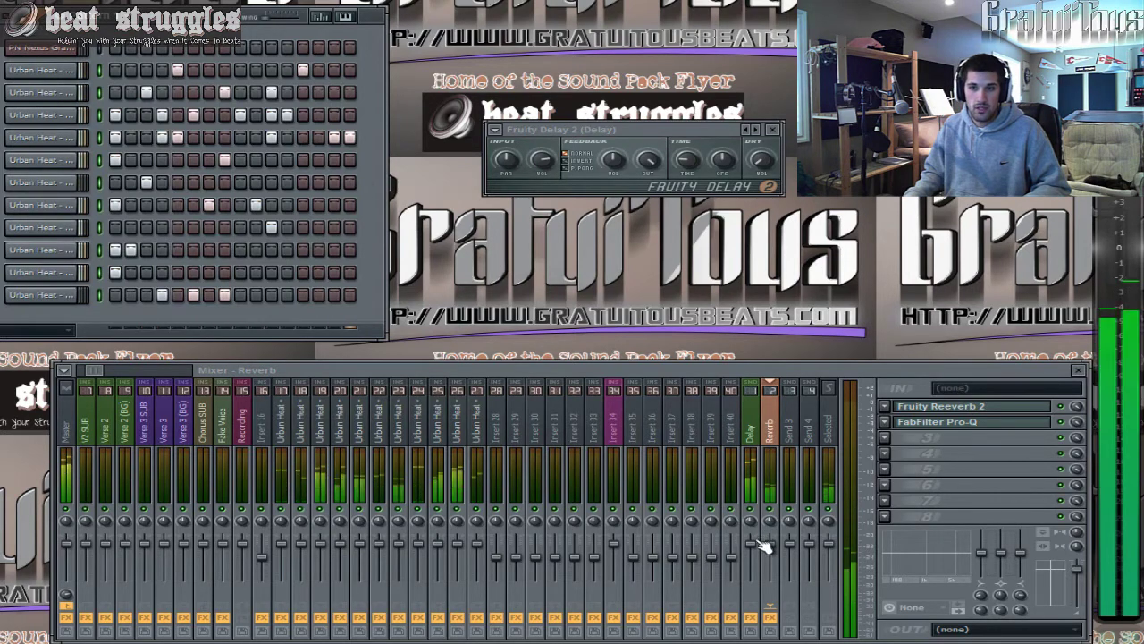
click(749, 436)
click(782, 554)
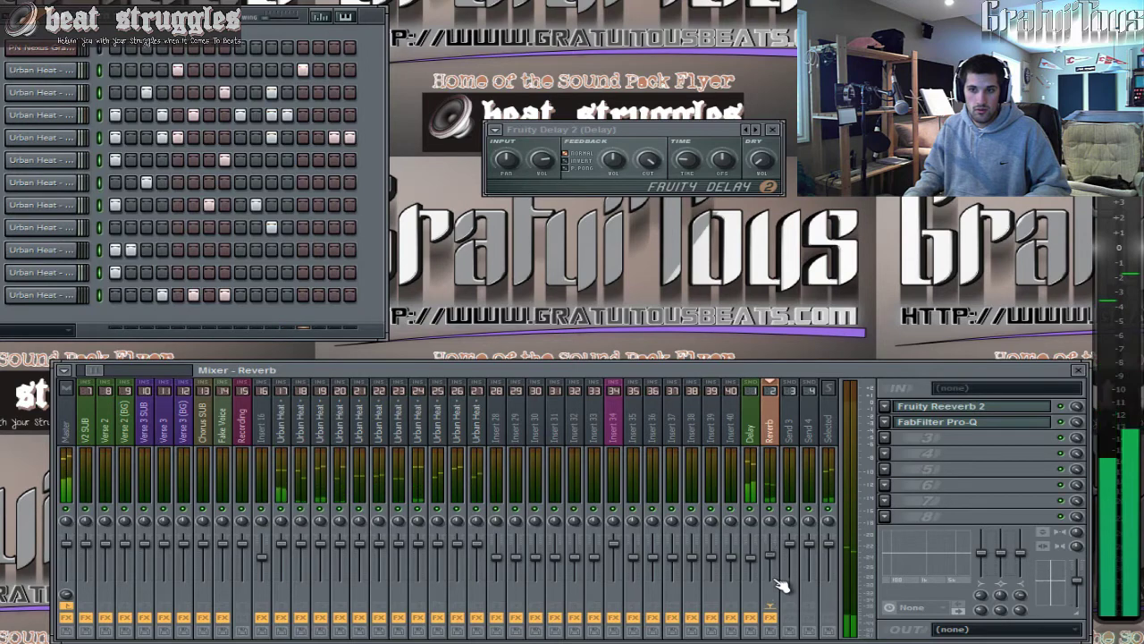
drag(757, 555, 760, 578)
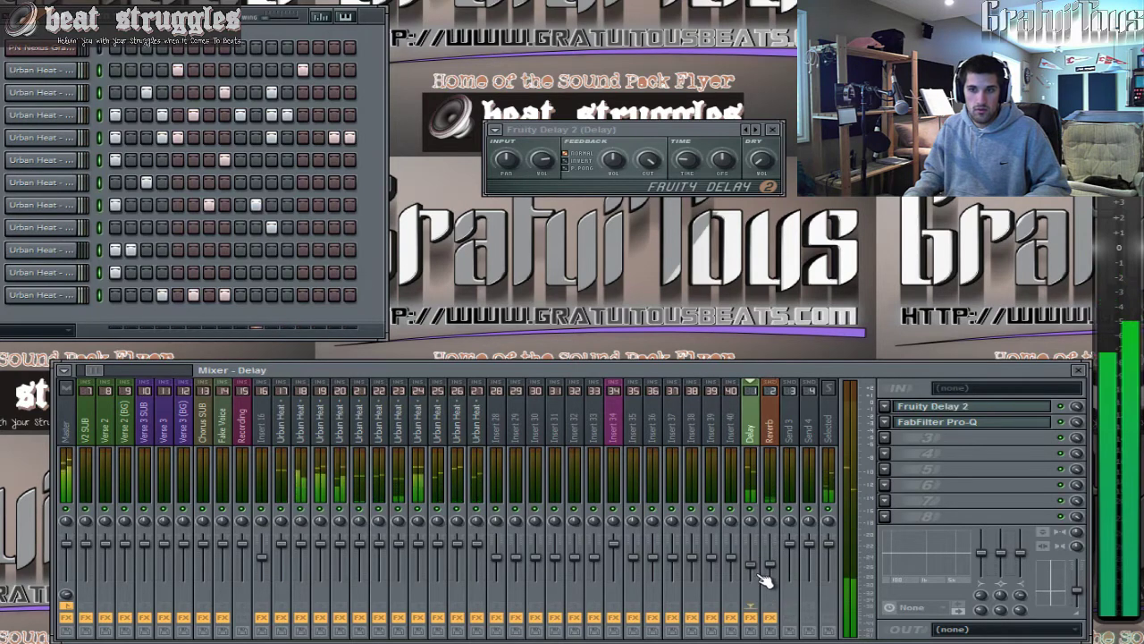
key(space)
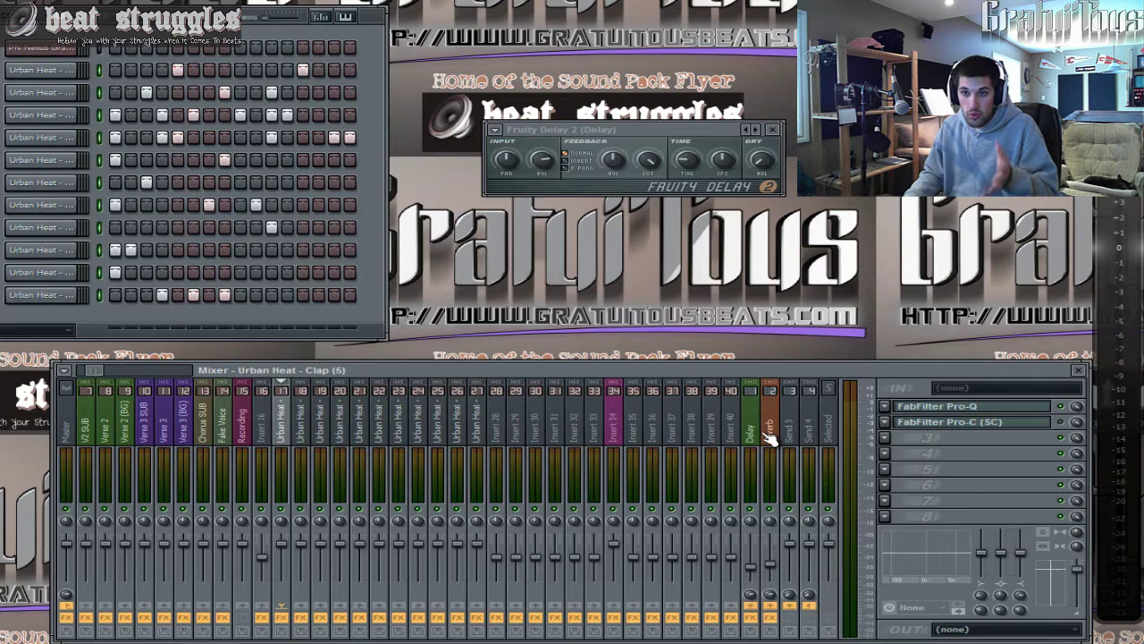
Step: View FabFilter Pro-Q on the Delay send track and compare it with the Pro-Q on the Clap (5) track
click(760, 435)
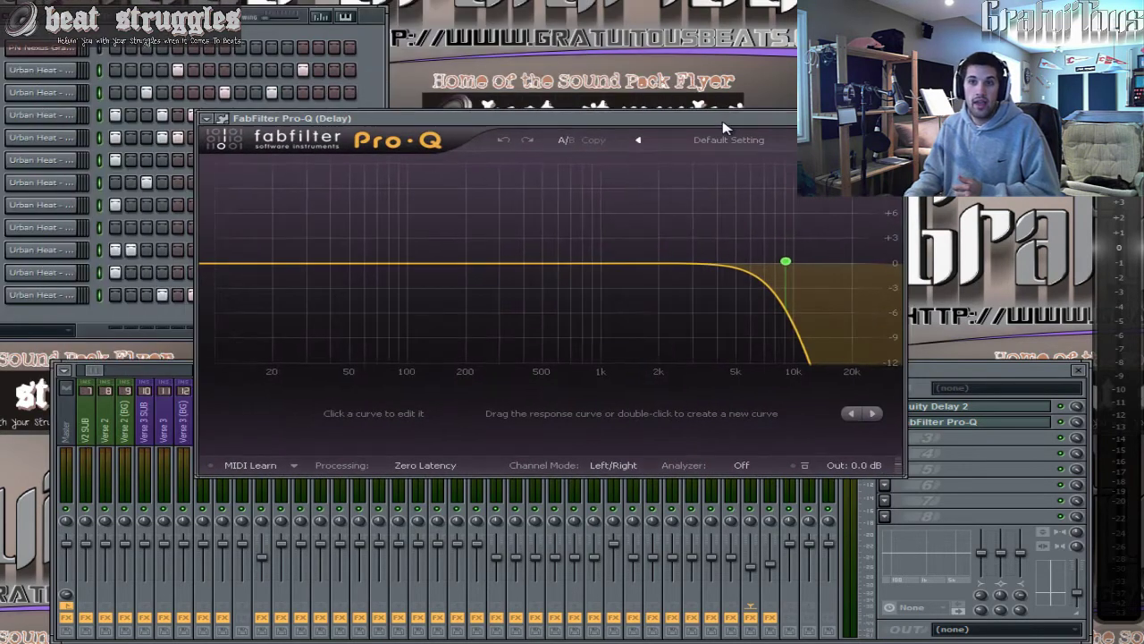
drag(722, 120, 719, 92)
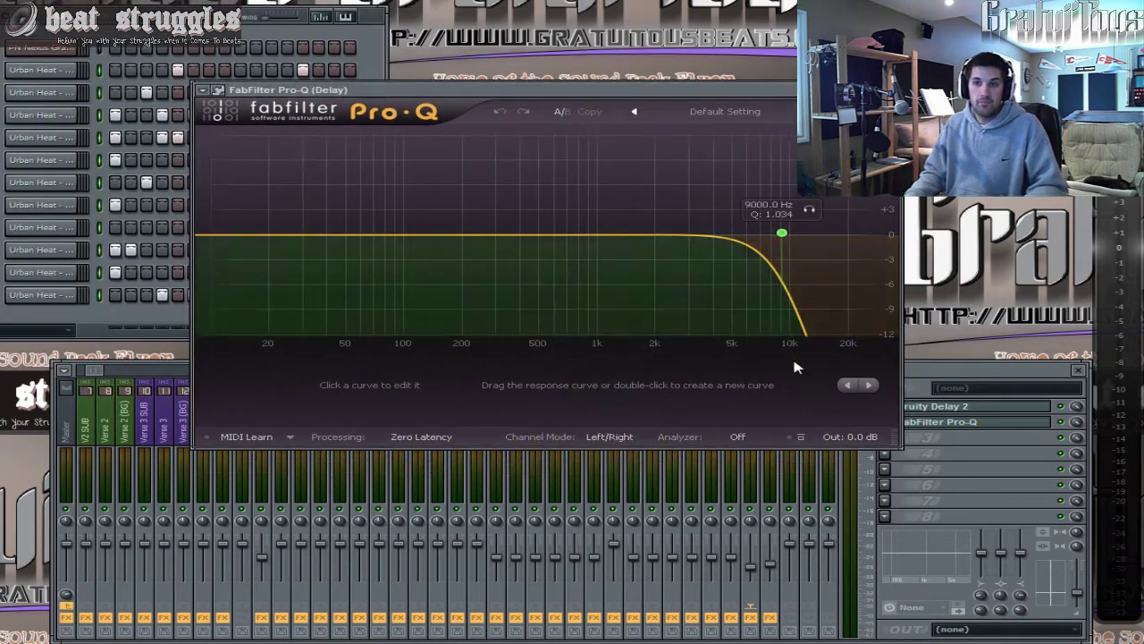
key(Escape)
click(398, 429)
click(457, 432)
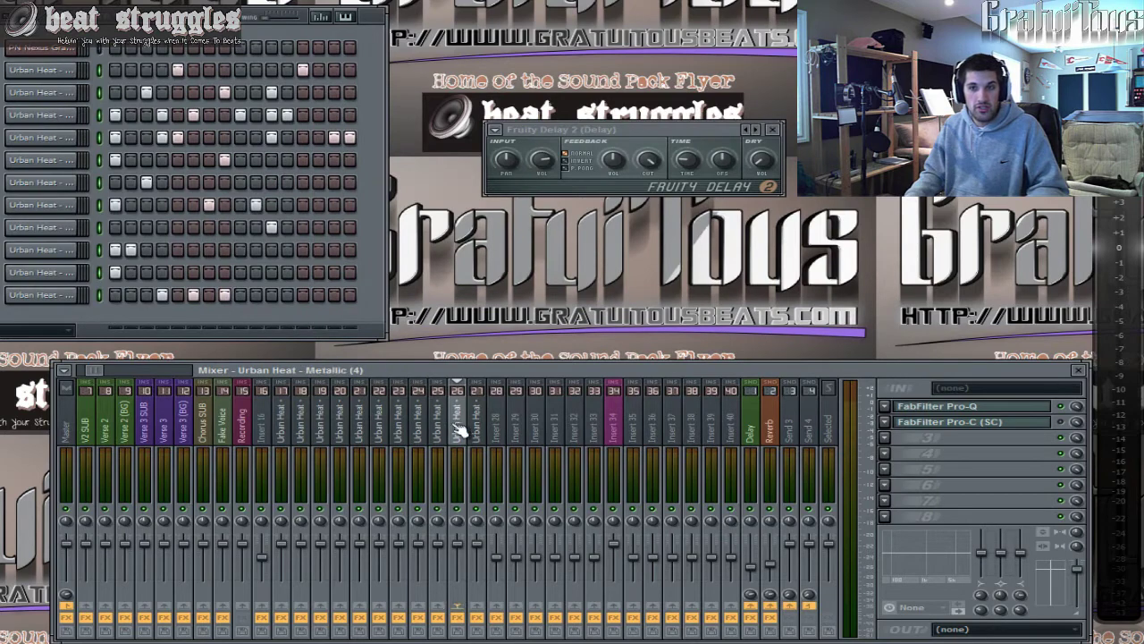
click(281, 431)
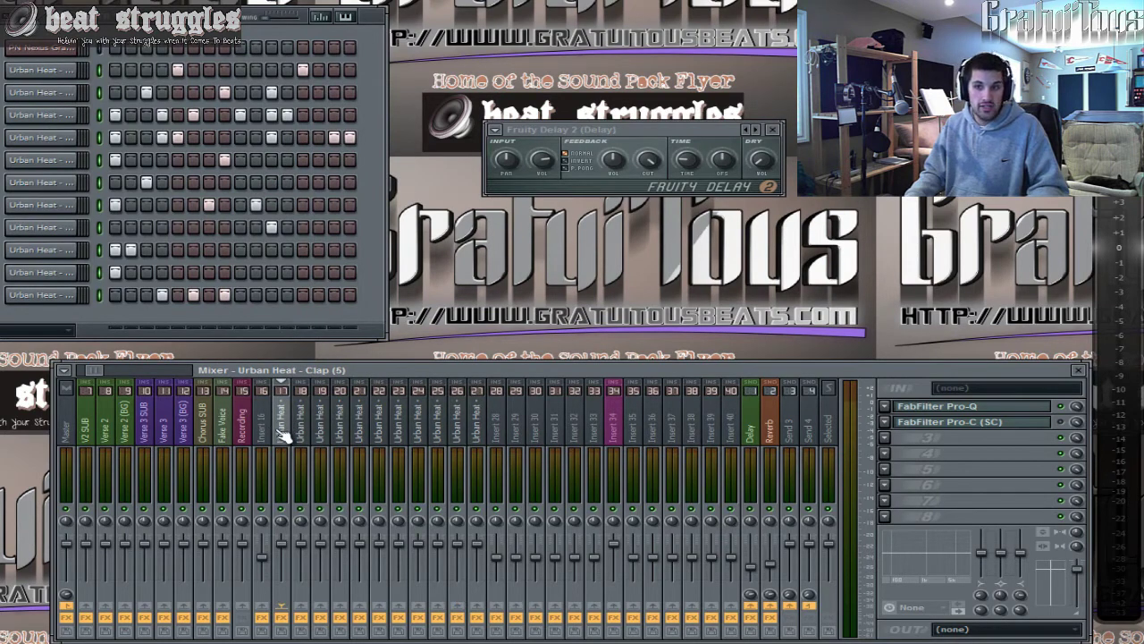
click(972, 406)
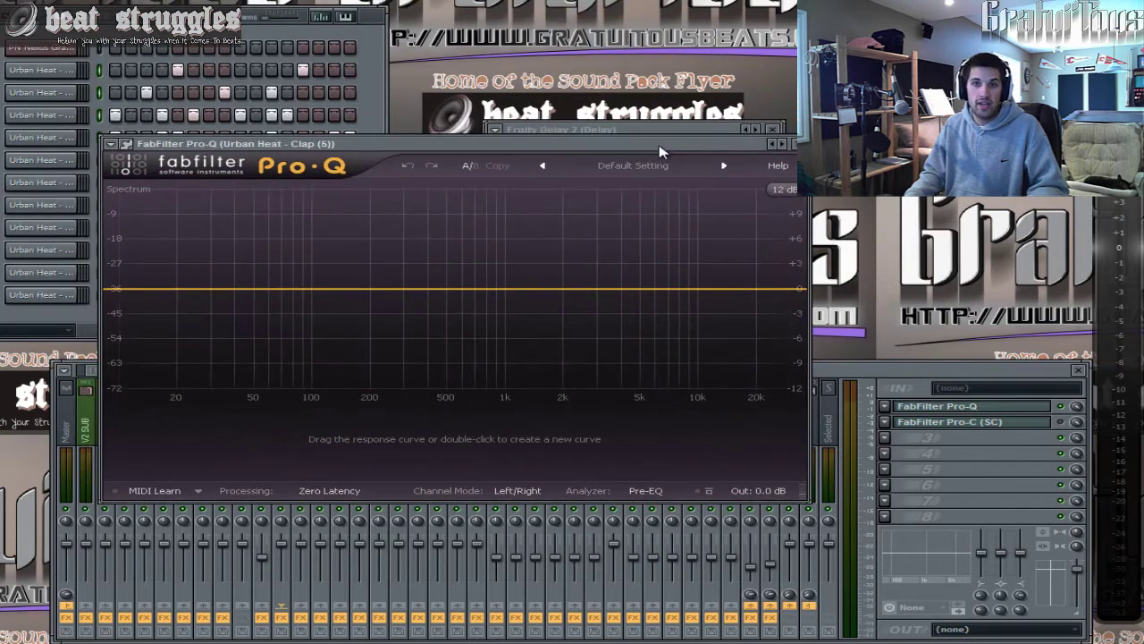
key(Escape)
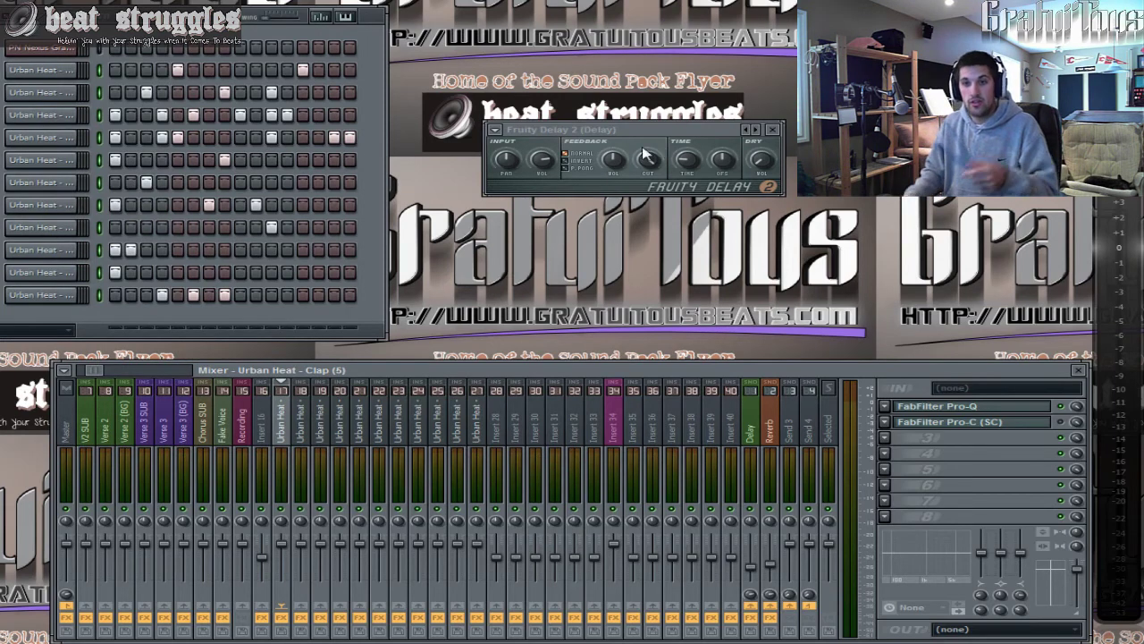
Step: Go through the Urban Heat drum tracks, return to the Delay send track and close Fruity Delay 2
drag(288, 436, 472, 434)
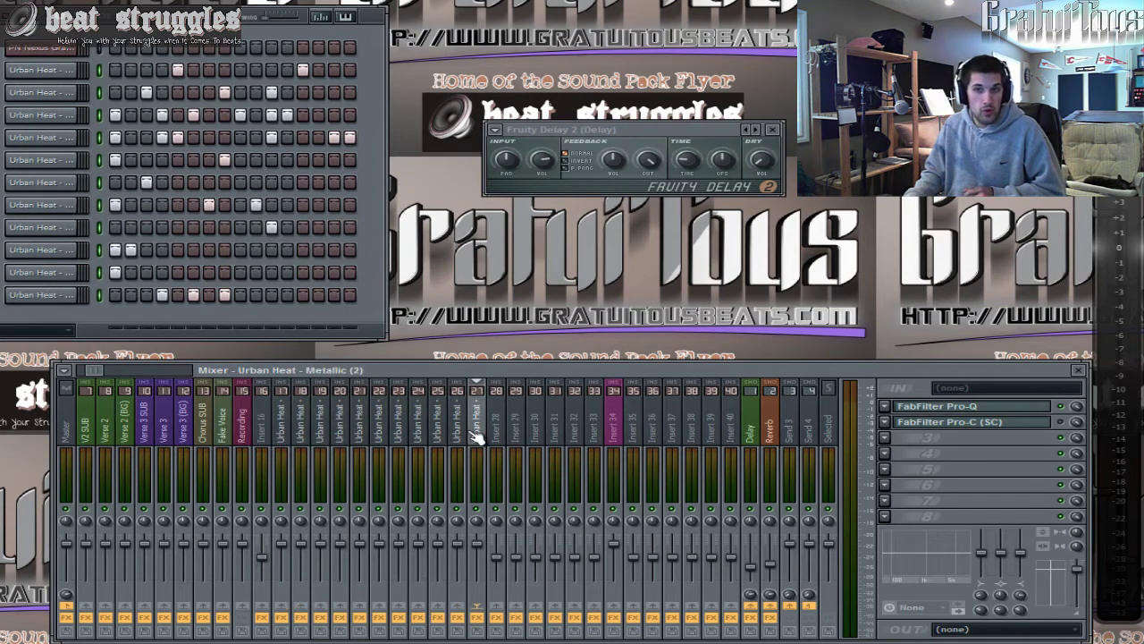
click(755, 430)
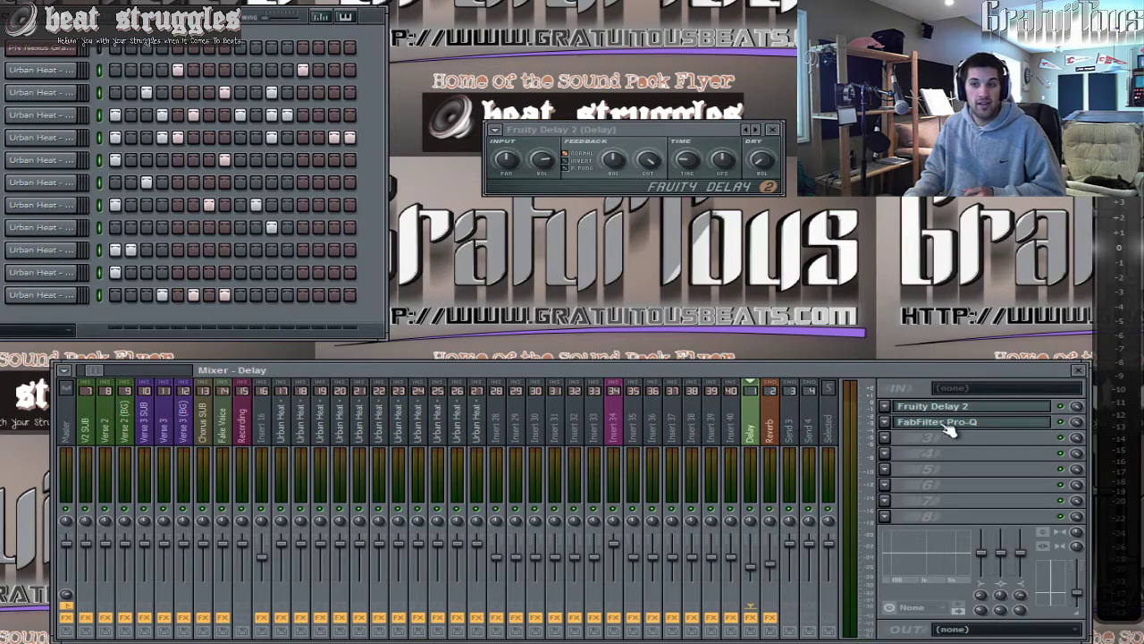
drag(437, 430, 342, 441)
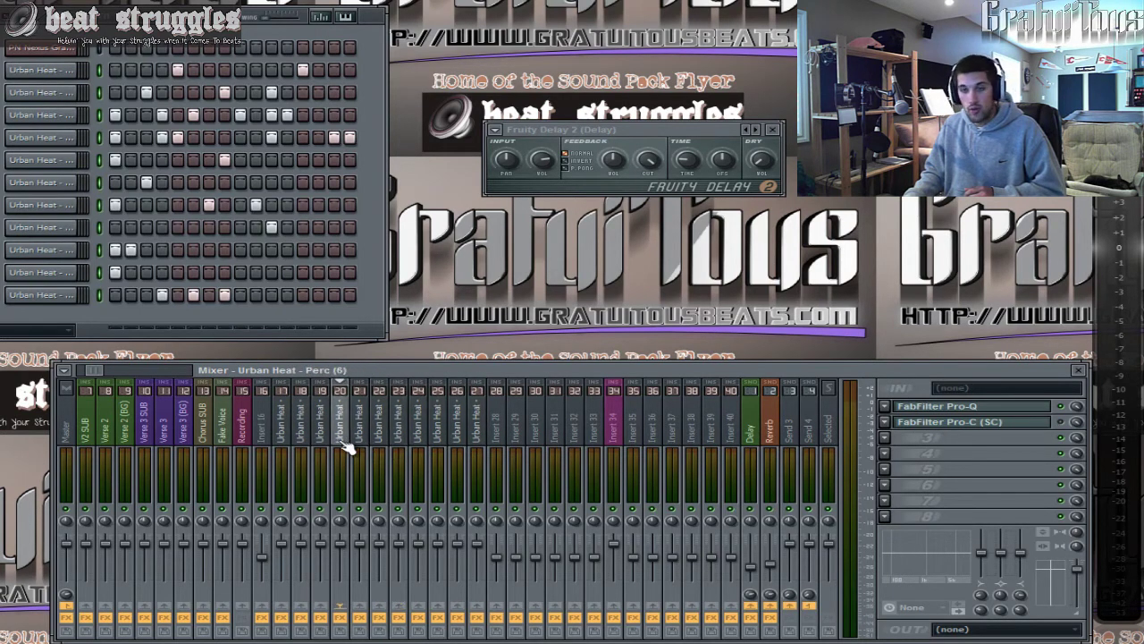
click(750, 430)
click(773, 129)
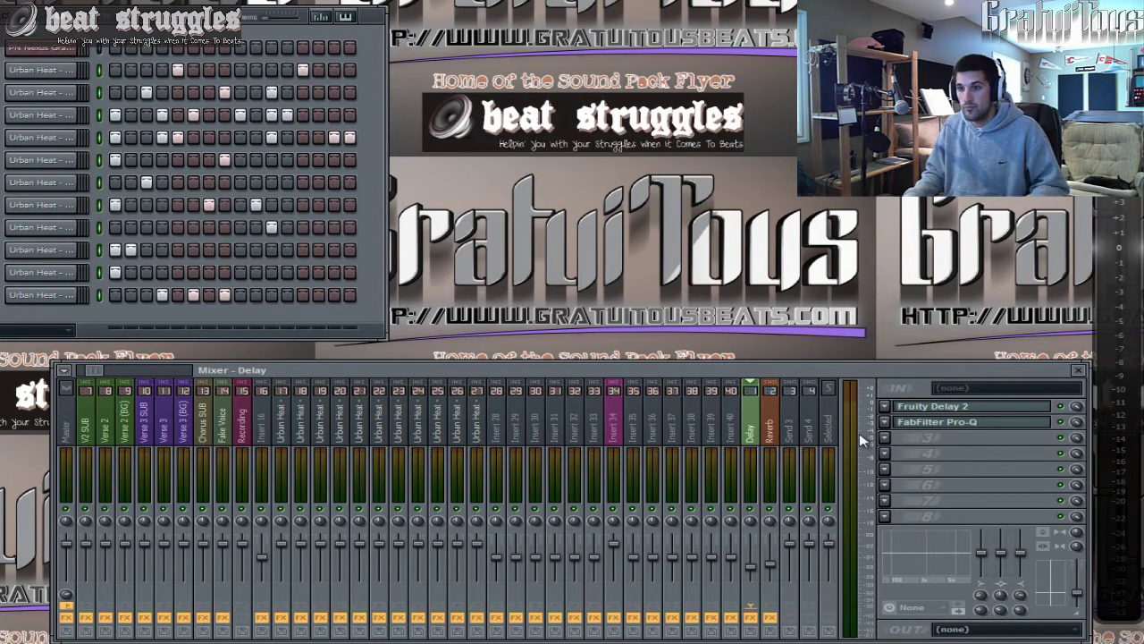
Step: Open FabFilter Pro-Q on the Delay send track, then go through the Urban Heat tracks up to Metallic (2) on insert 27
click(953, 428)
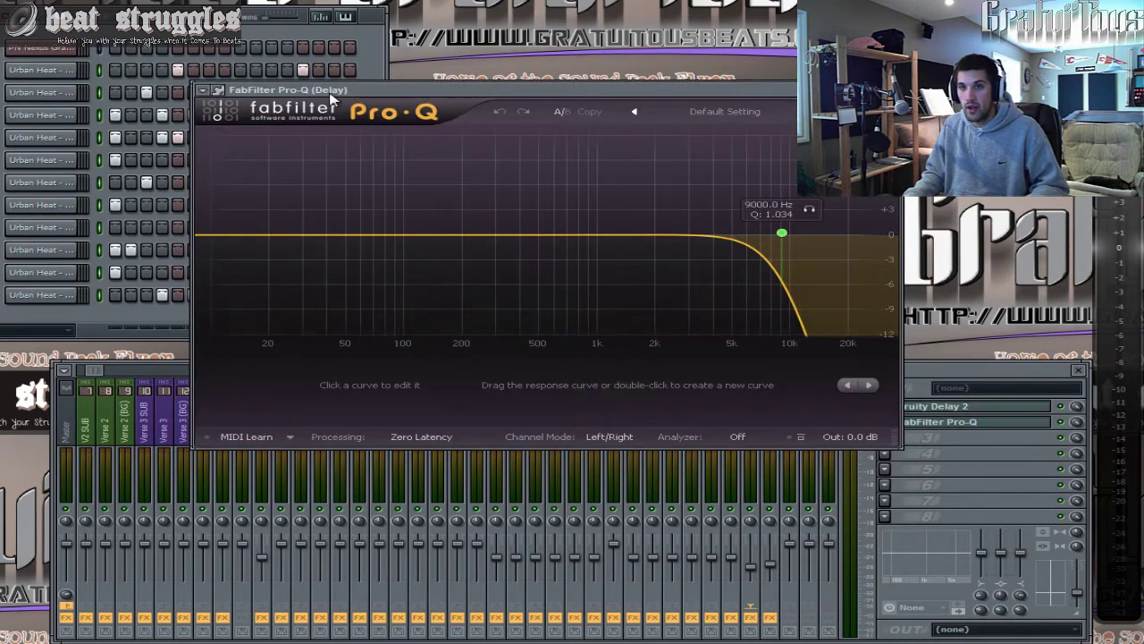
click(162, 363)
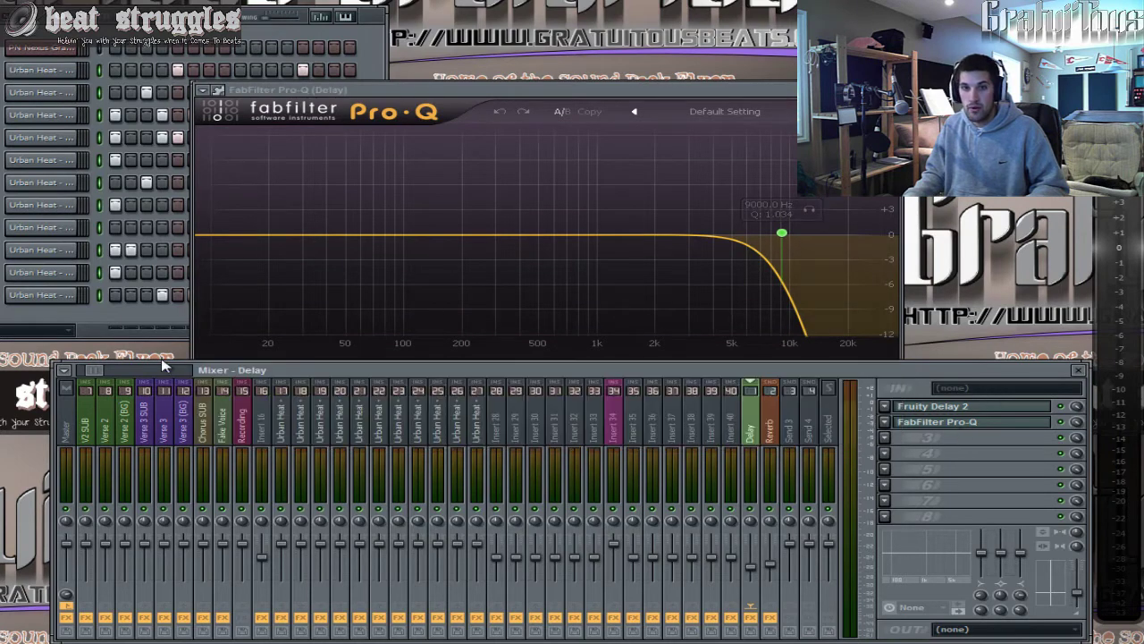
click(341, 428)
click(457, 429)
click(477, 431)
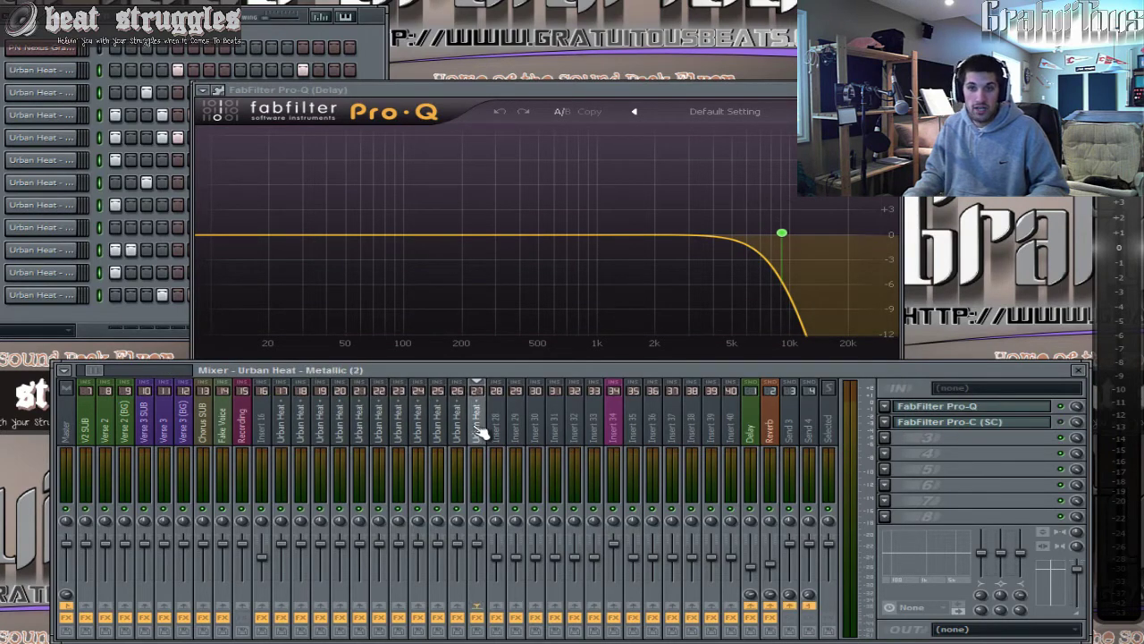
Step: Raise the Delay send track's fader, play the pattern and set the Delay Pro-Q's analyzer to Pre-EQ
click(754, 567)
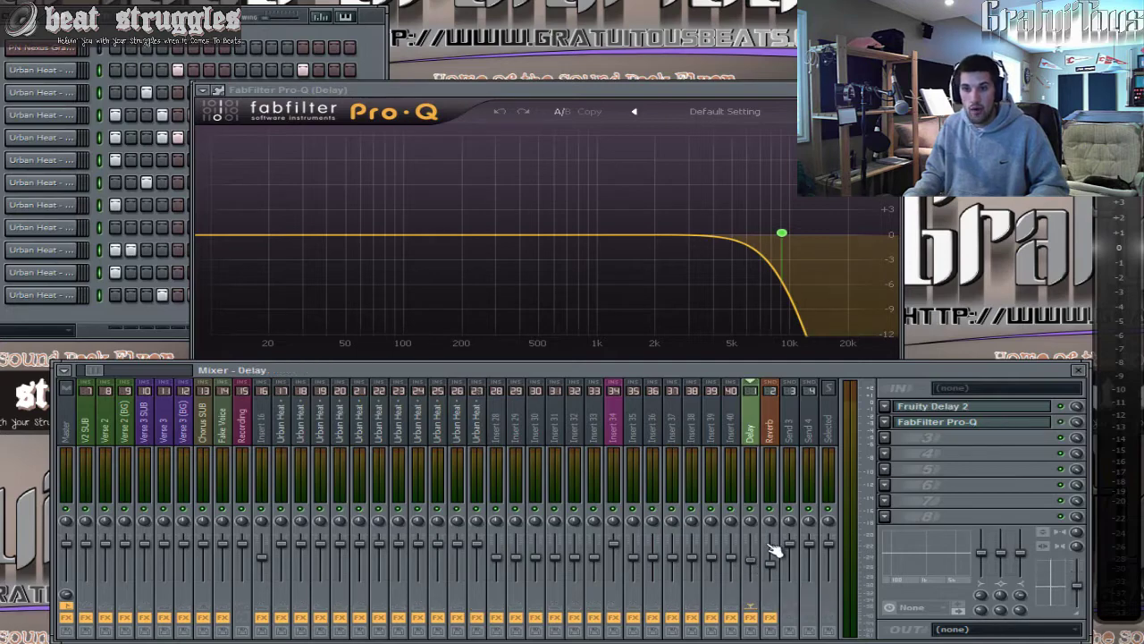
click(582, 98)
click(738, 436)
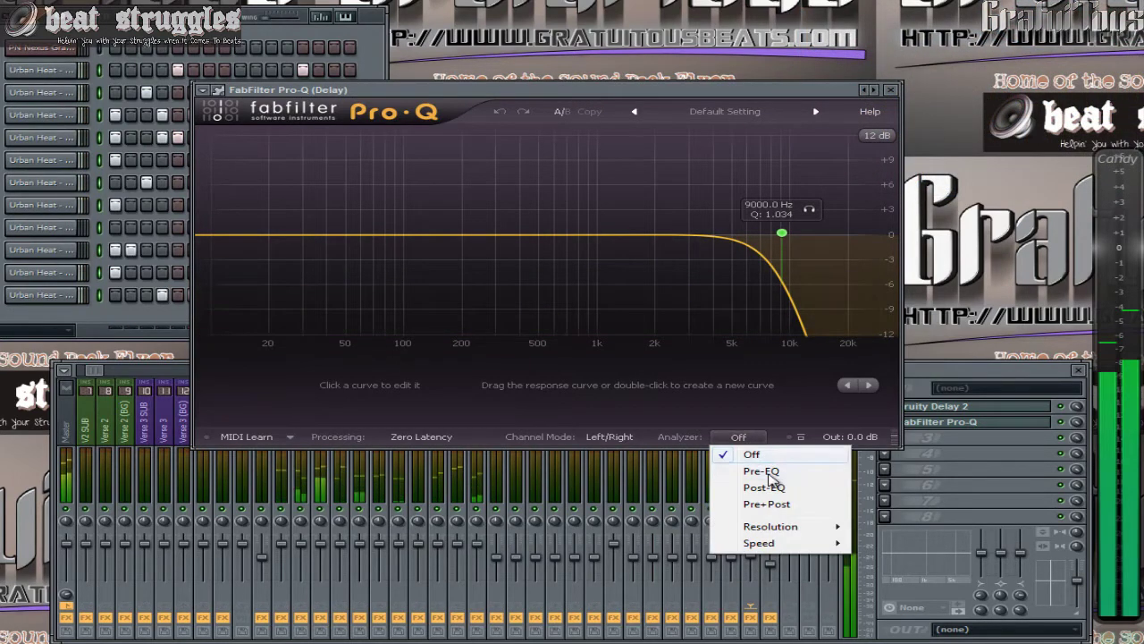
click(768, 473)
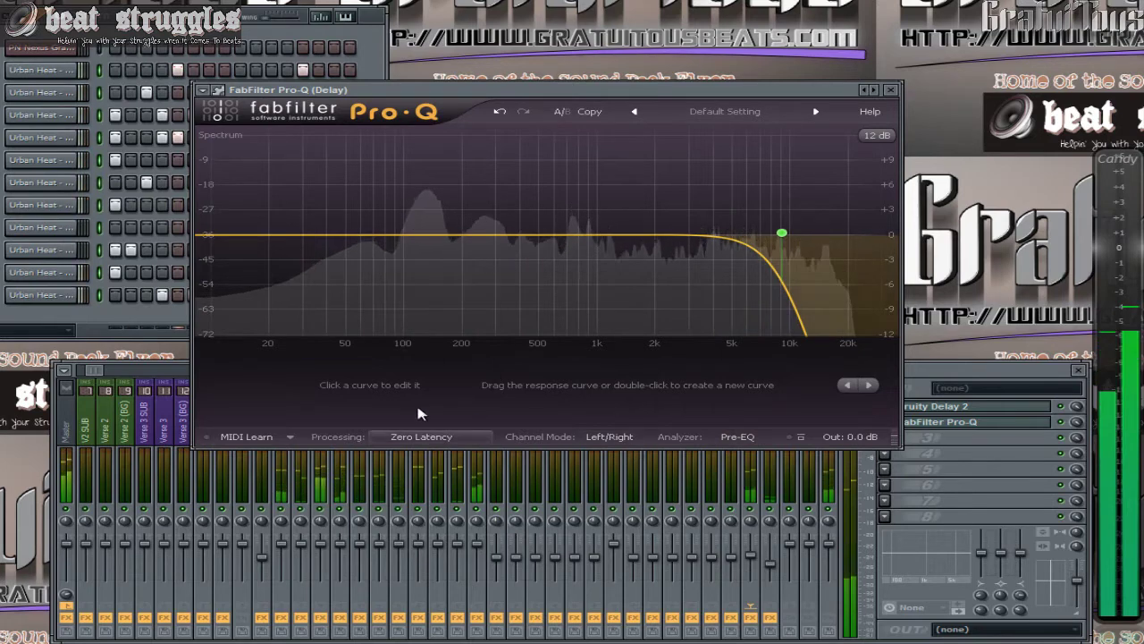
Step: Lower the high cut frequency in the Delay send track's Pro-Q to about 360 Hz
click(758, 261)
drag(442, 393, 473, 461)
Step: Raise the Delay send track's fader and adjust the feedback volume in Fruity Delay 2
click(942, 372)
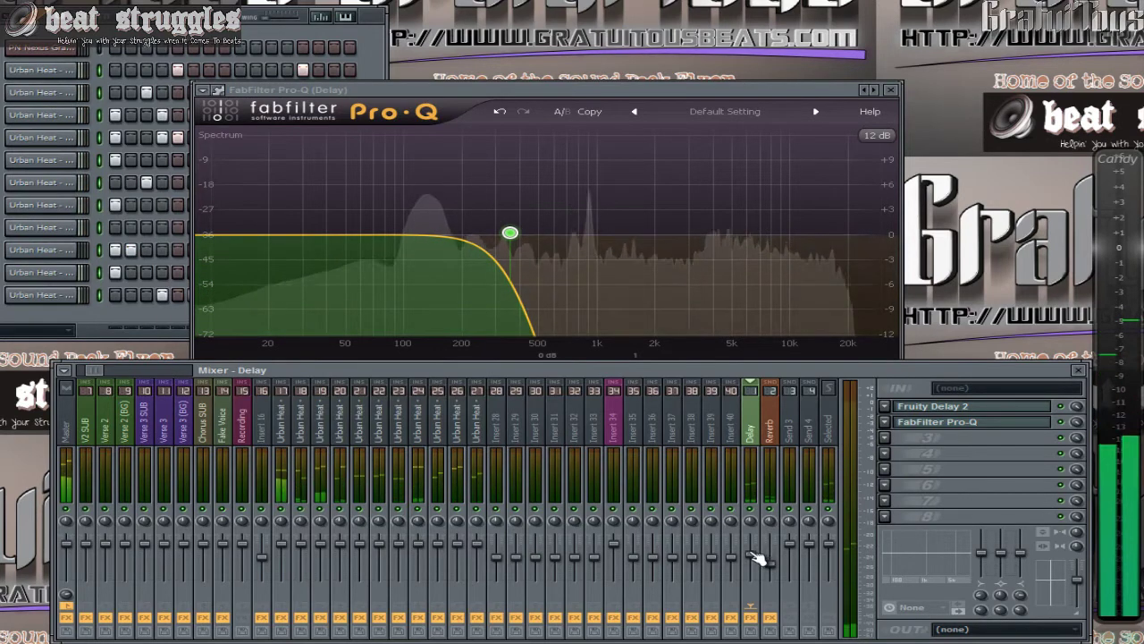
click(939, 406)
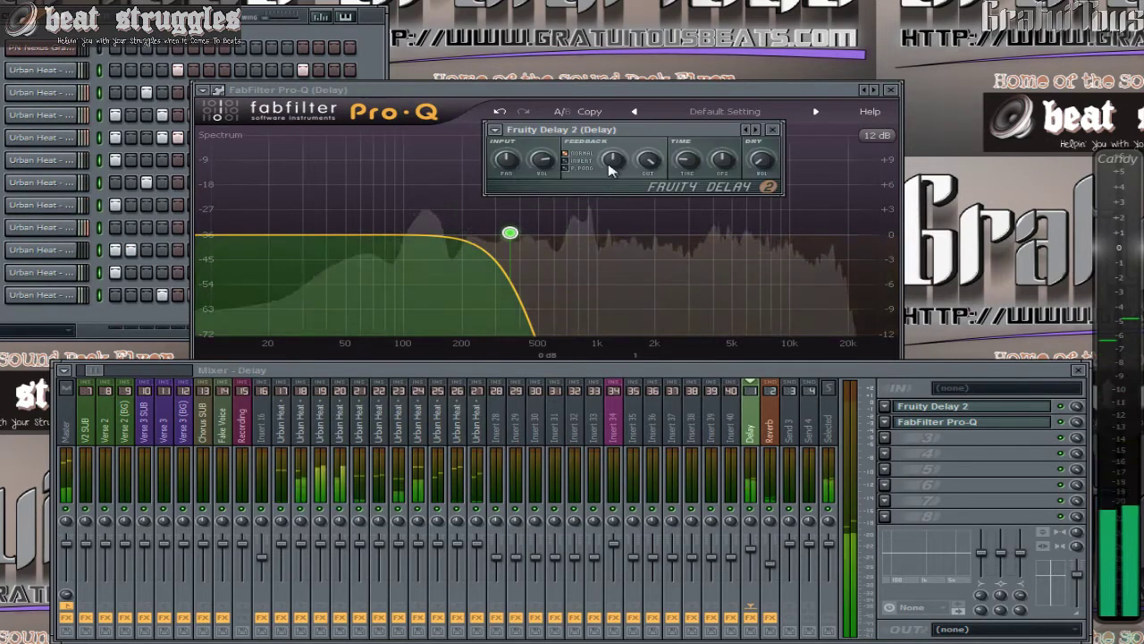
drag(611, 170, 625, 195)
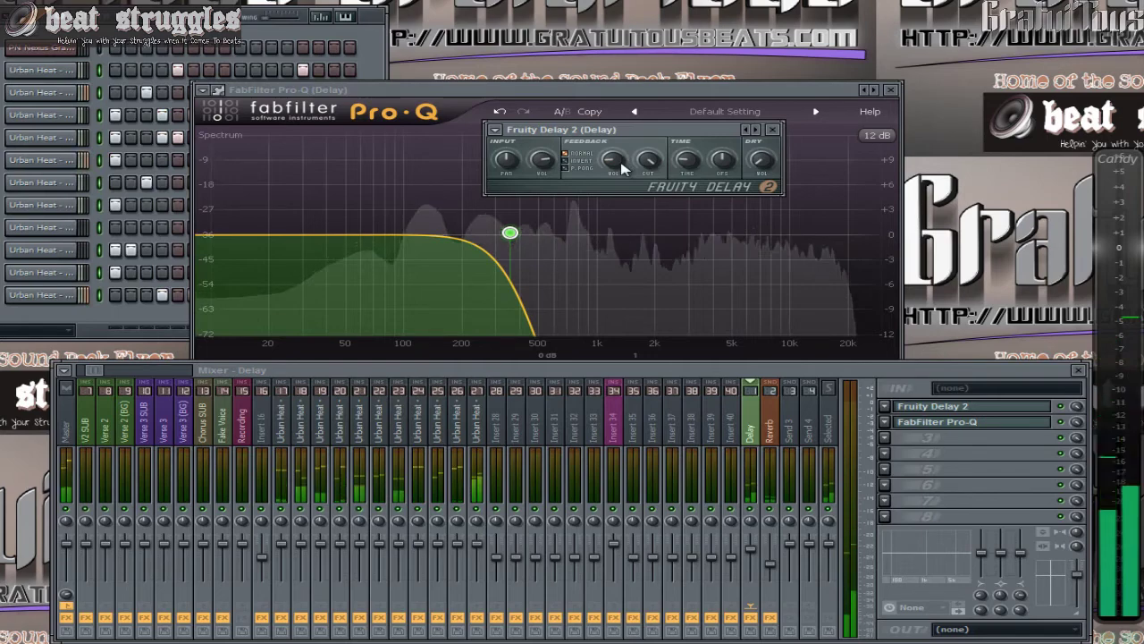
click(468, 93)
click(908, 393)
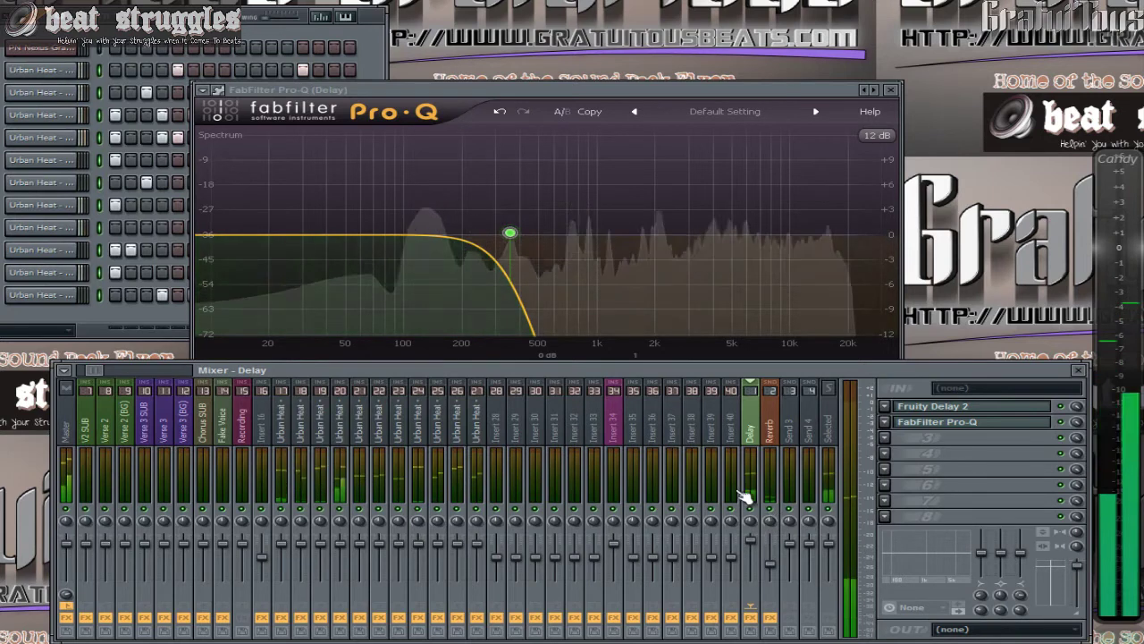
Step: Add a bell cut of -6.95 dB at 490.32 Hz in the Delay Pro-Q and raise the high cut to about 15 kHz
click(510, 234)
drag(469, 405, 482, 366)
double_click(536, 287)
click(499, 111)
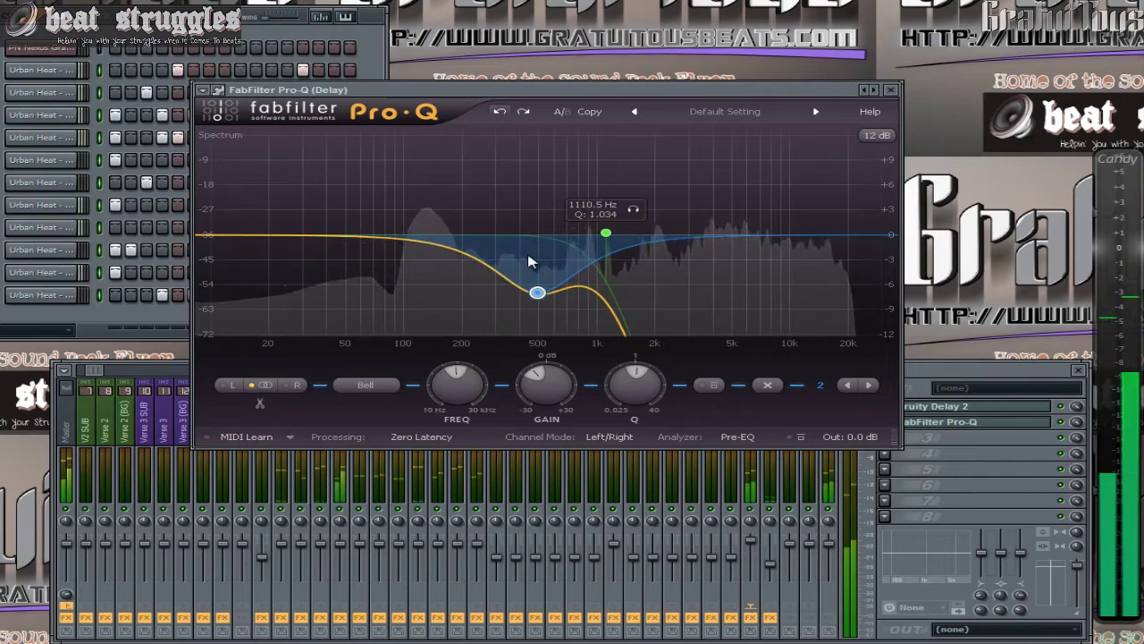
click(605, 231)
drag(468, 387, 511, 301)
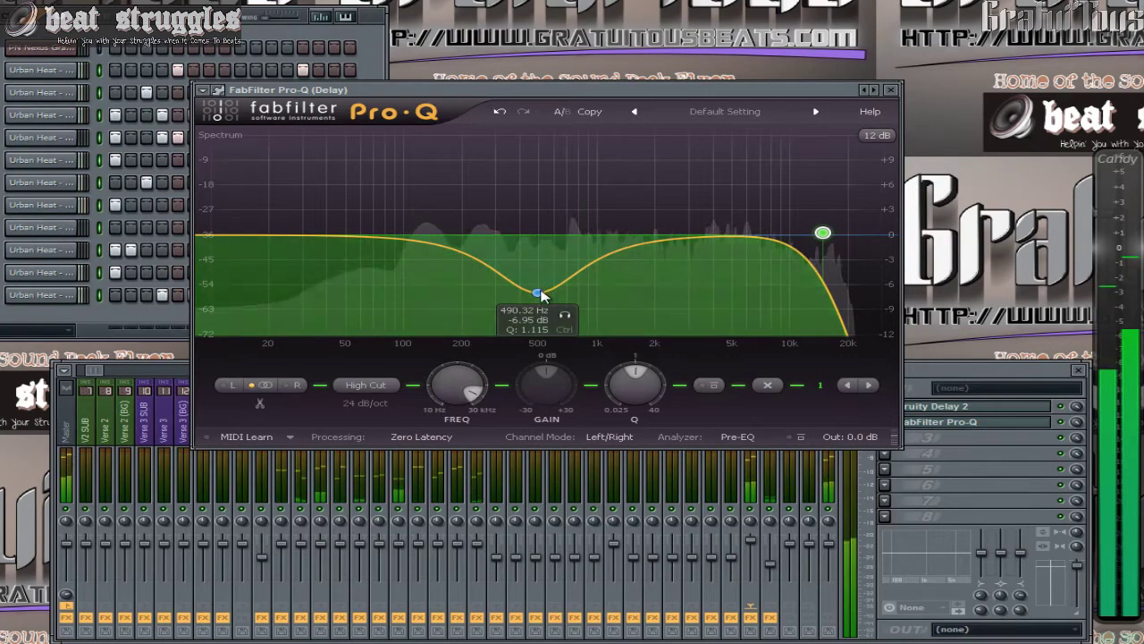
Step: Change the 490 Hz band's shape to Notch with a Q of 0.289, then close the Delay Pro-Q
right_click(537, 292)
mouse_move(700, 320)
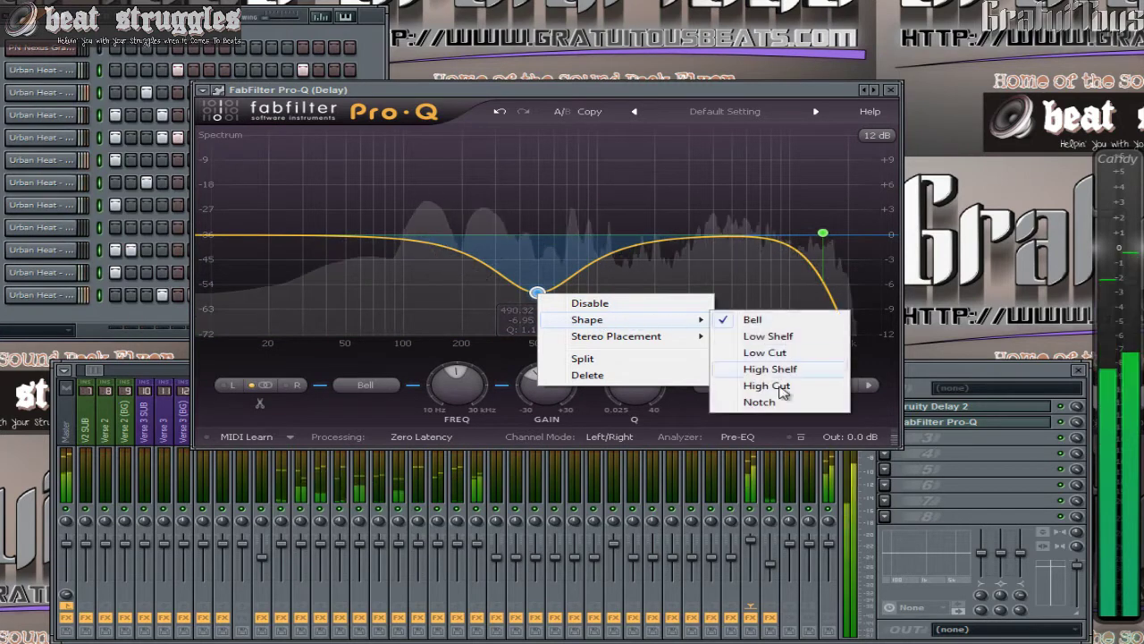
click(761, 401)
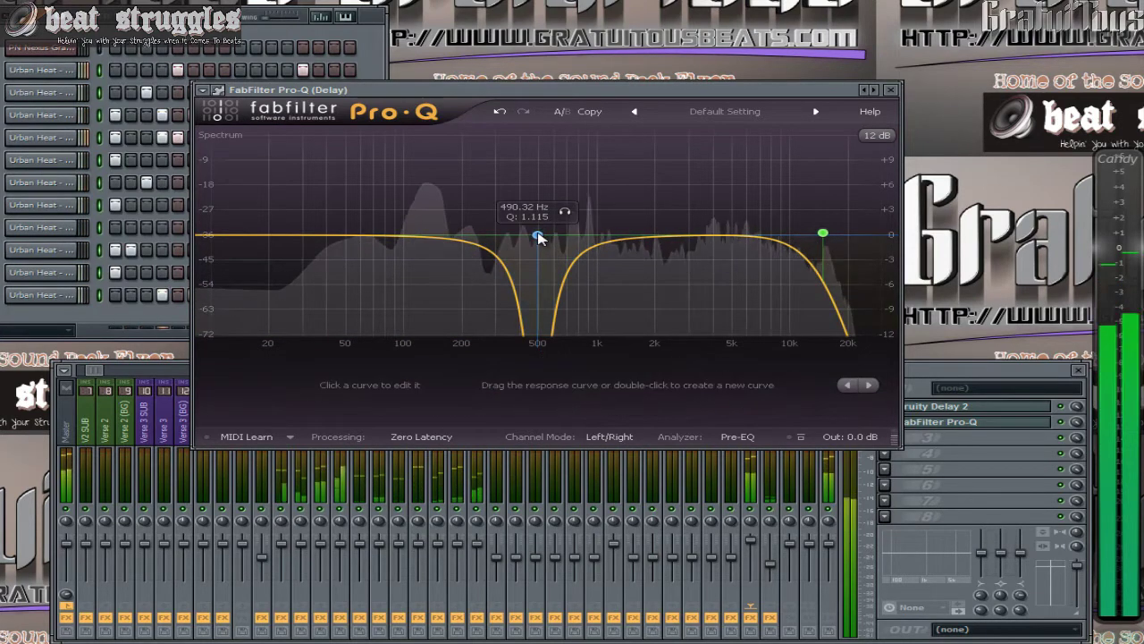
drag(624, 392, 632, 444)
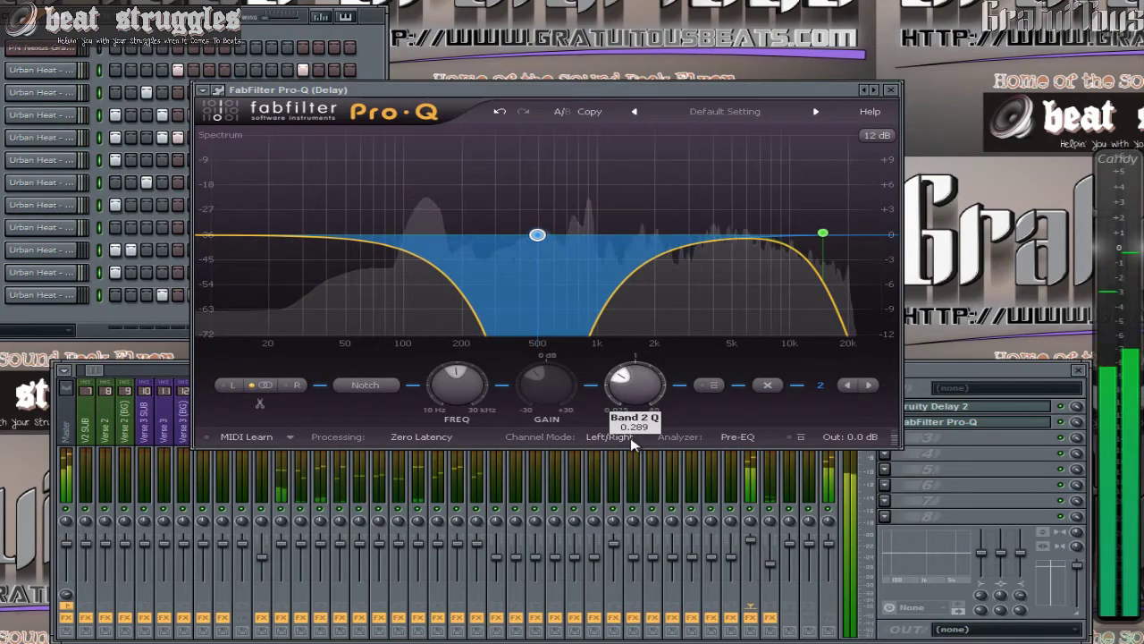
click(891, 89)
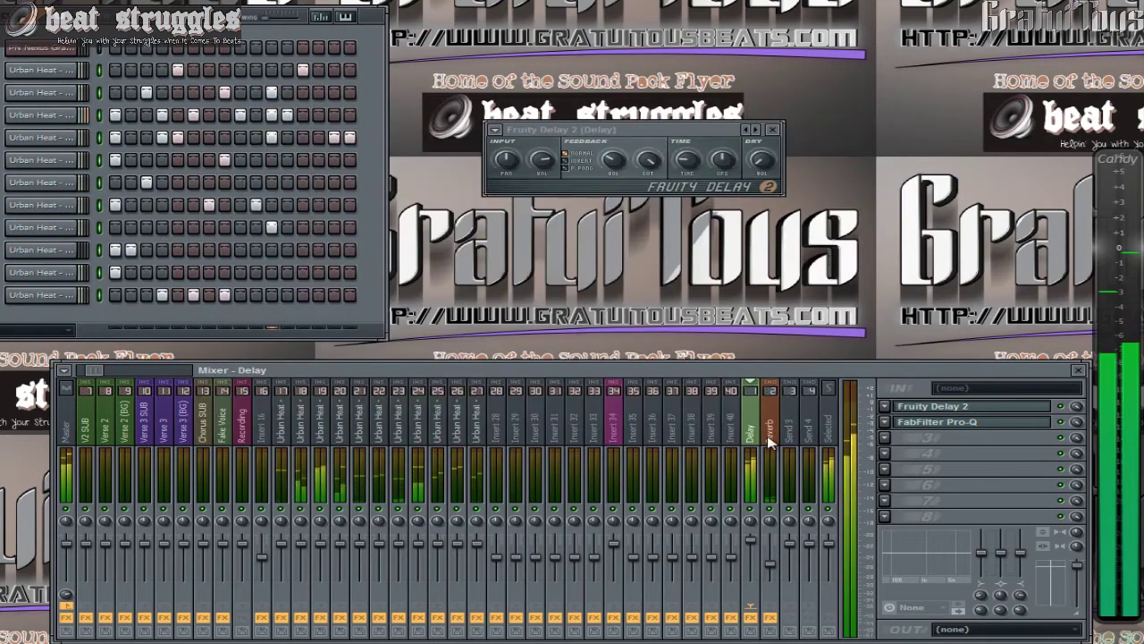
Step: Lower the Delay send track's fader slightly and stop playback
drag(752, 541, 752, 551)
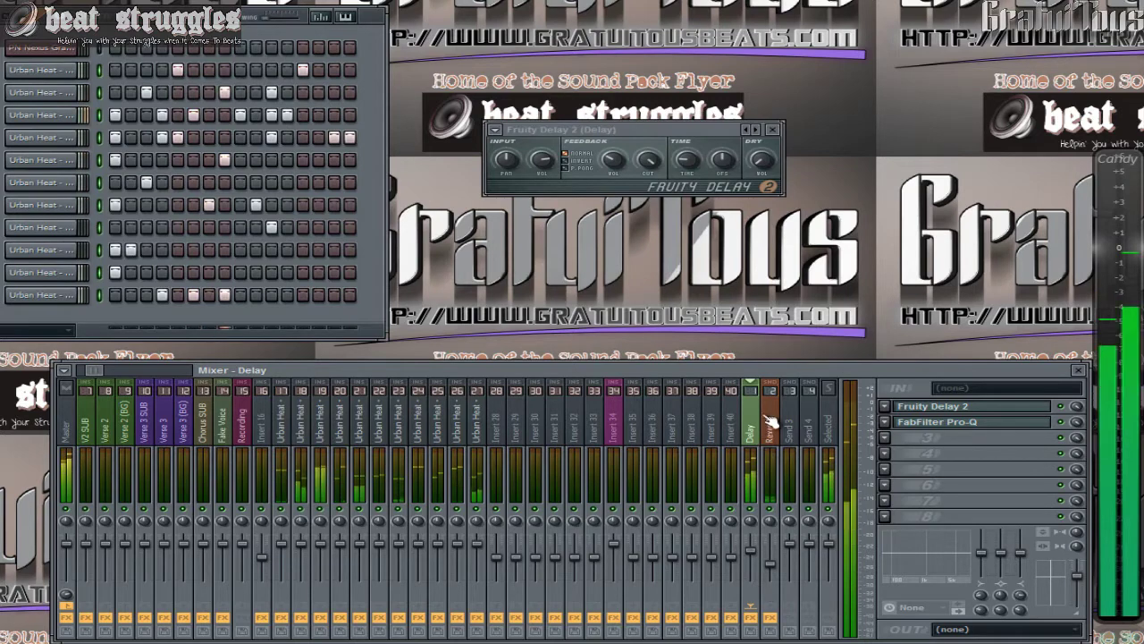
click(657, 136)
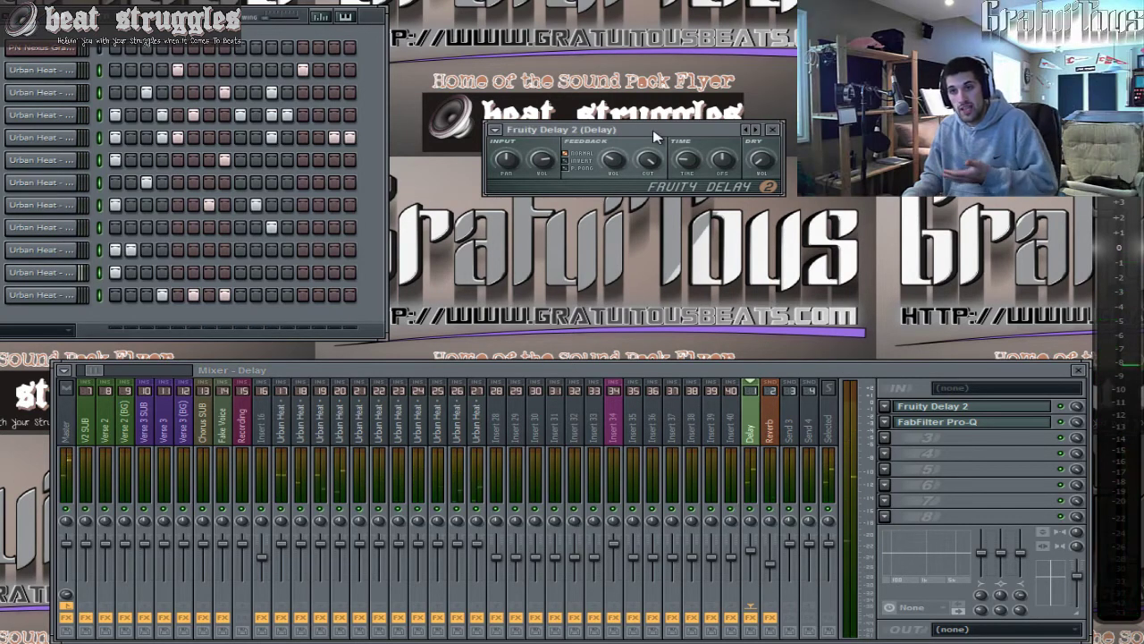
Step: Close Fruity Delay 2 and view Fruity Reeverb 2 on the Reverb send track
click(772, 130)
click(770, 447)
click(897, 407)
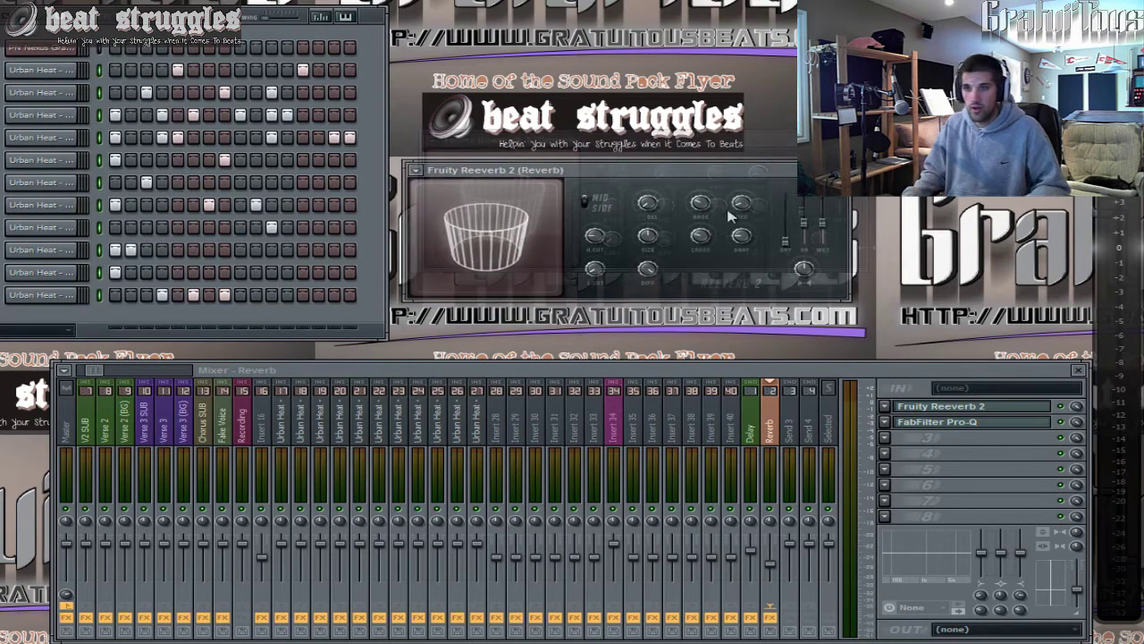
Step: Open the Reverb send track's Pro-Q and set its analyzer to Pre-EQ while the pattern plays
click(984, 432)
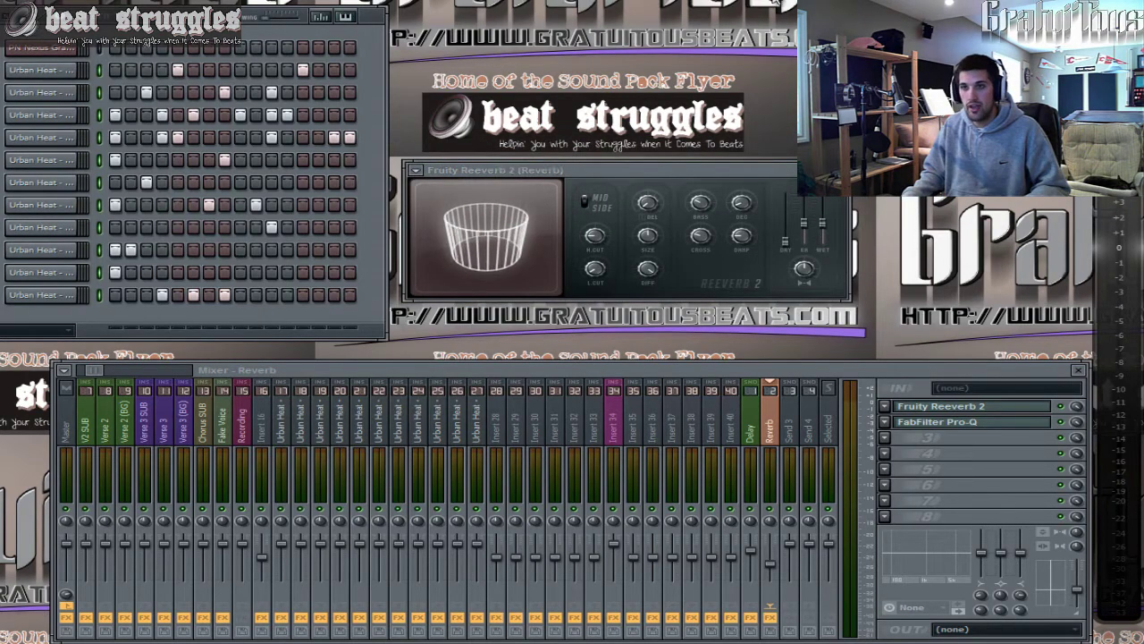
key(space)
drag(536, 2, 780, 9)
click(790, 443)
click(807, 477)
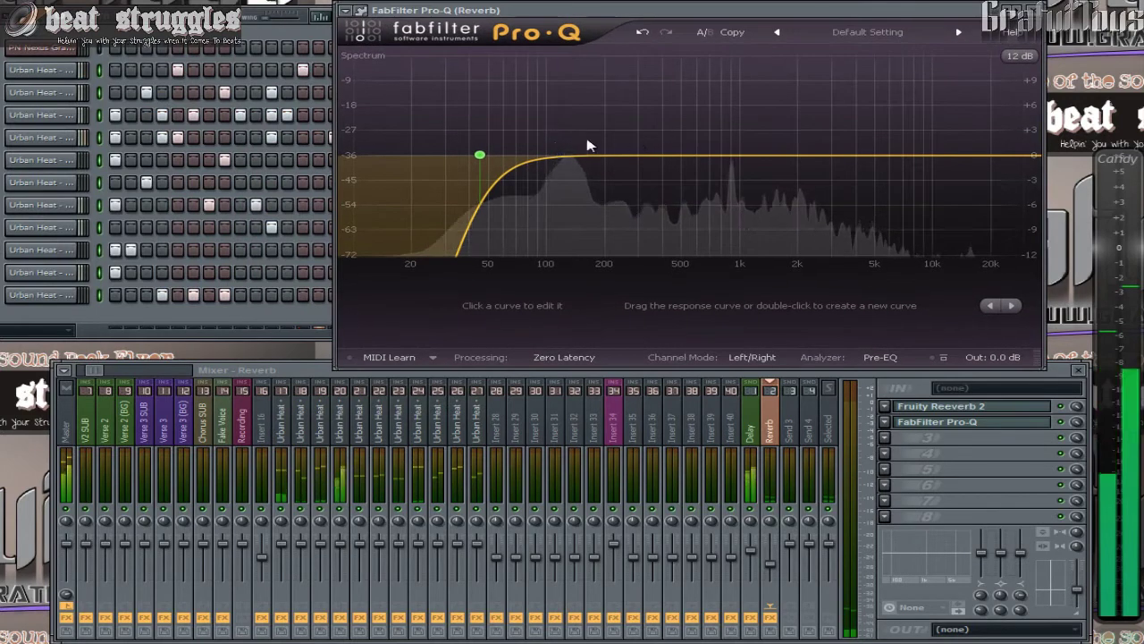
Step: Raise the low cut frequency in the Reverb send track's Pro-Q to 1321.1 Hz
click(480, 156)
drag(598, 302, 611, 226)
Step: Raise the Reverb send track's fader and lower the Delay send track's fader slightly
drag(772, 561, 787, 482)
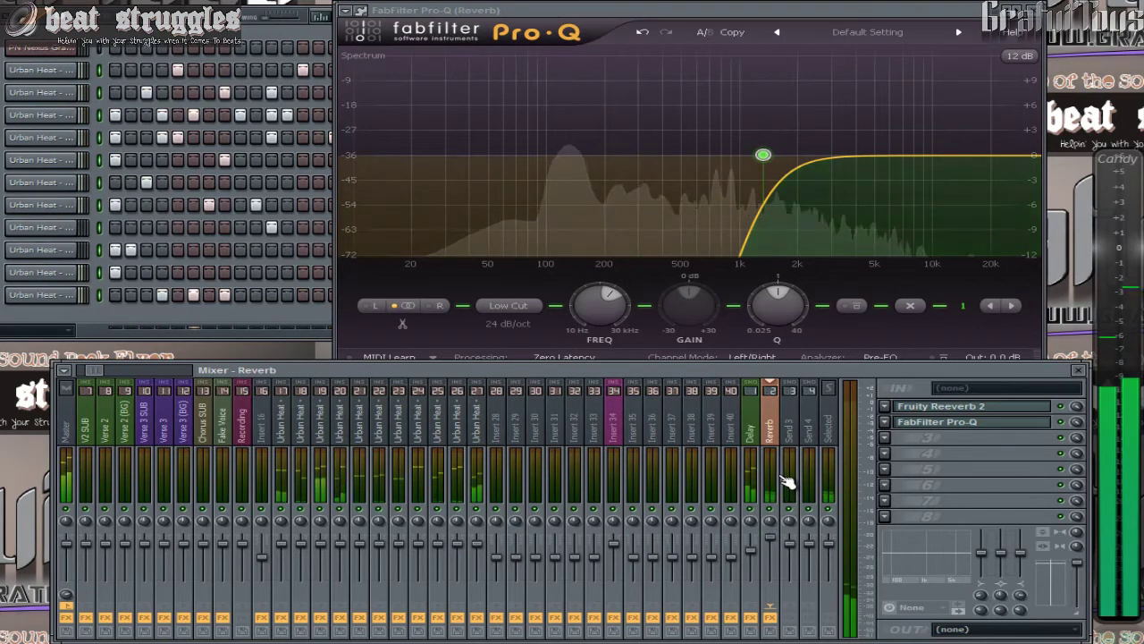
drag(759, 550, 767, 562)
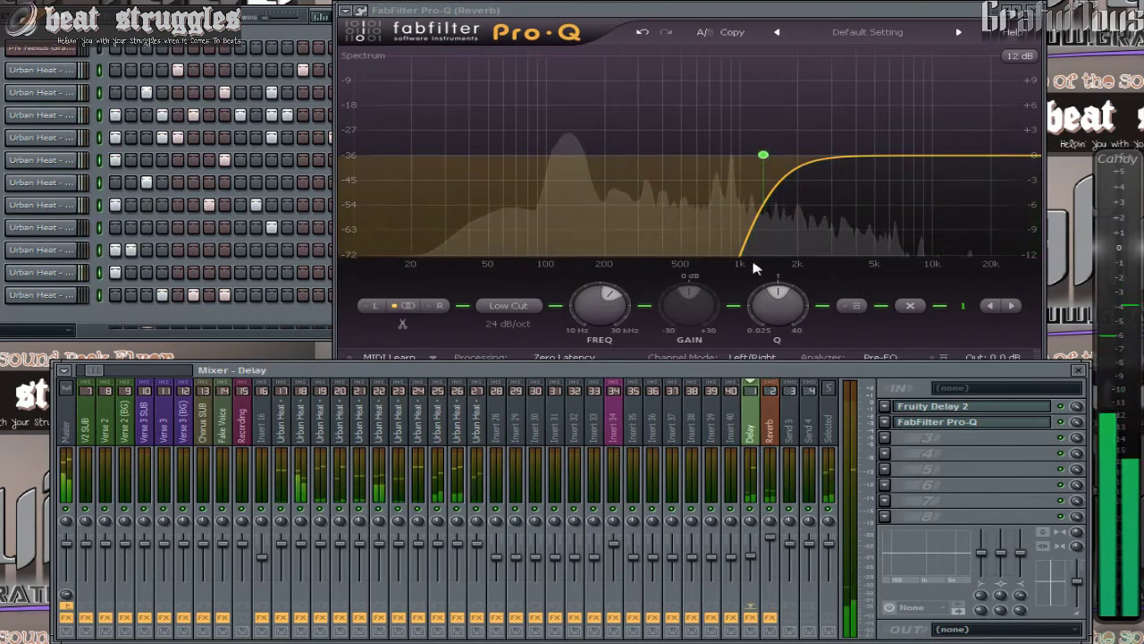
Step: Lower the low cut frequency in the Reverb send track's Pro-Q to 134.11 Hz
click(766, 166)
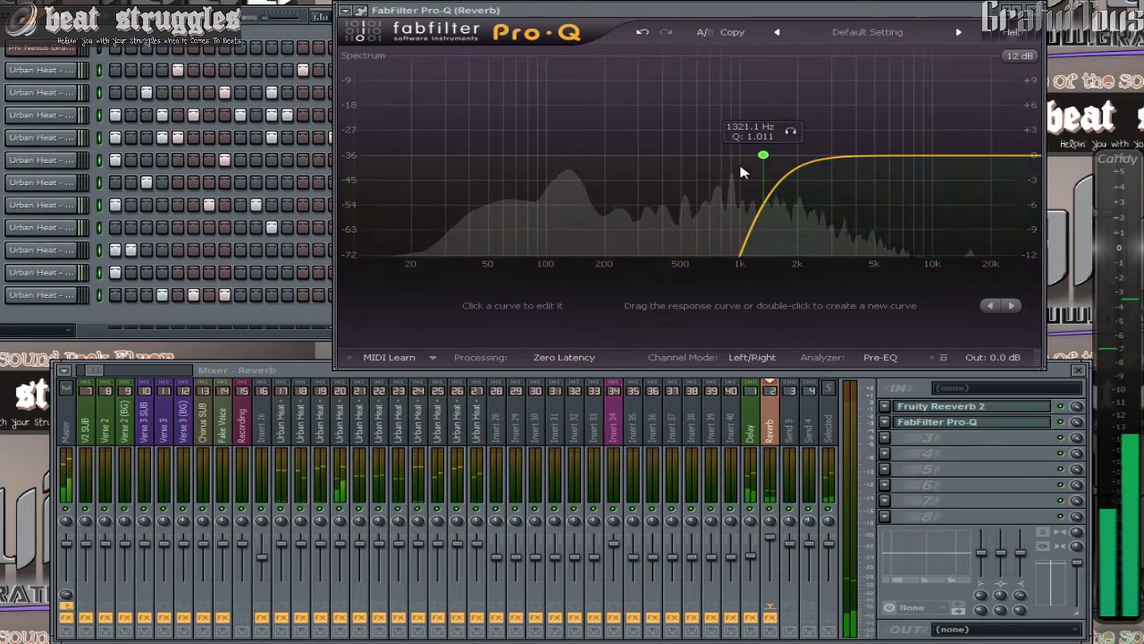
click(762, 155)
drag(608, 309, 620, 331)
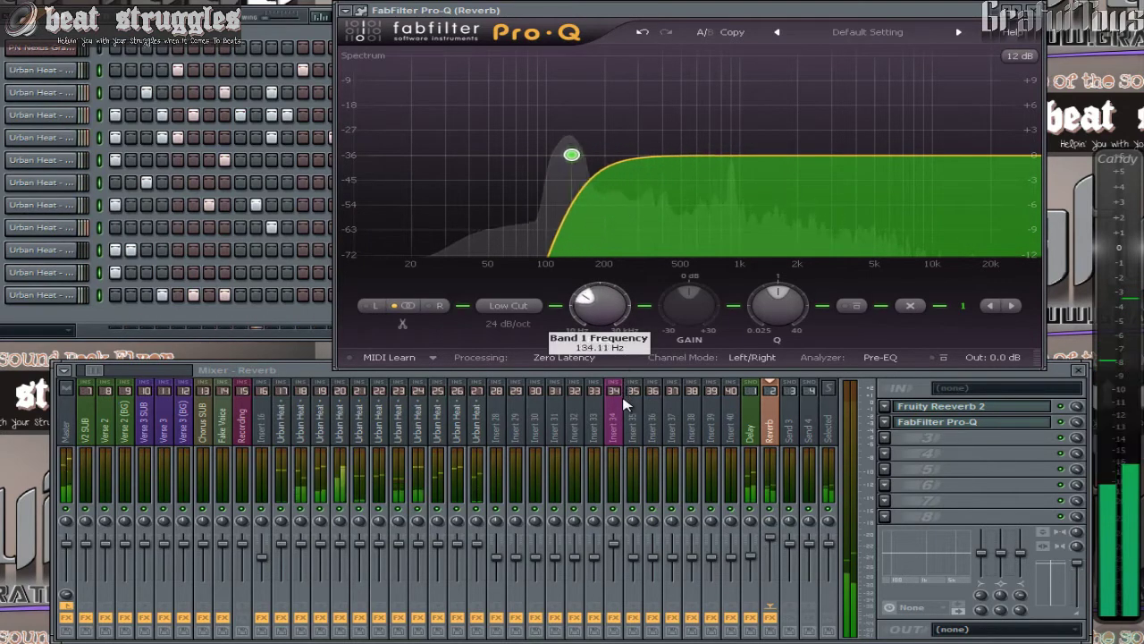
Step: Lower the low cut in the Reverb send track's Pro-Q to about 95 Hz and add a high cut at about 1.5 kHz
drag(623, 404, 625, 418)
click(1018, 154)
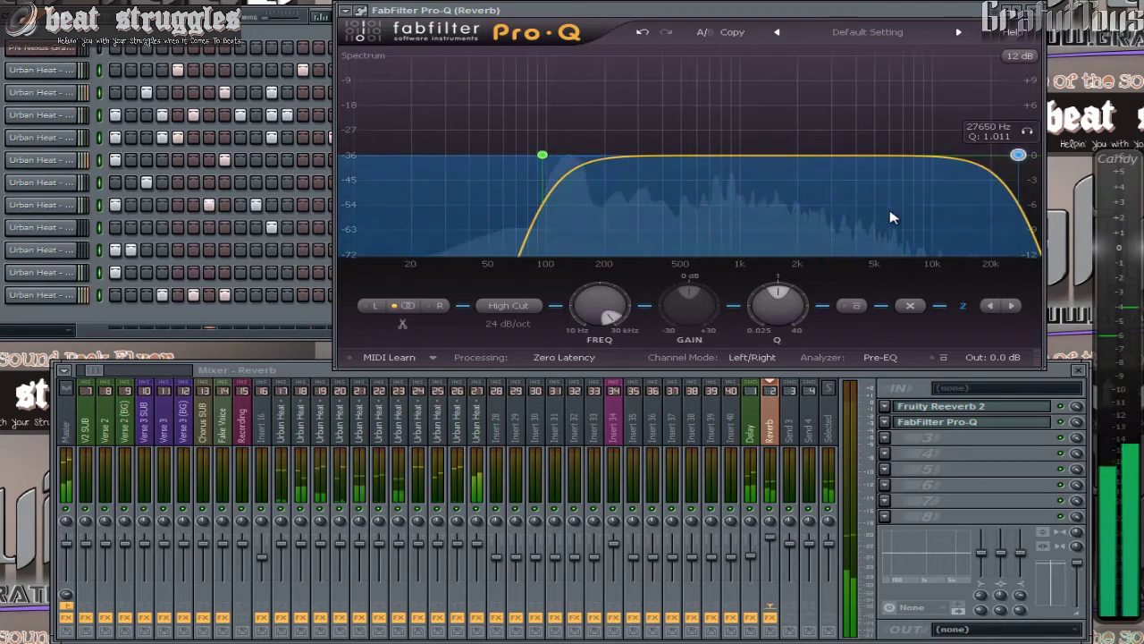
drag(608, 313, 631, 393)
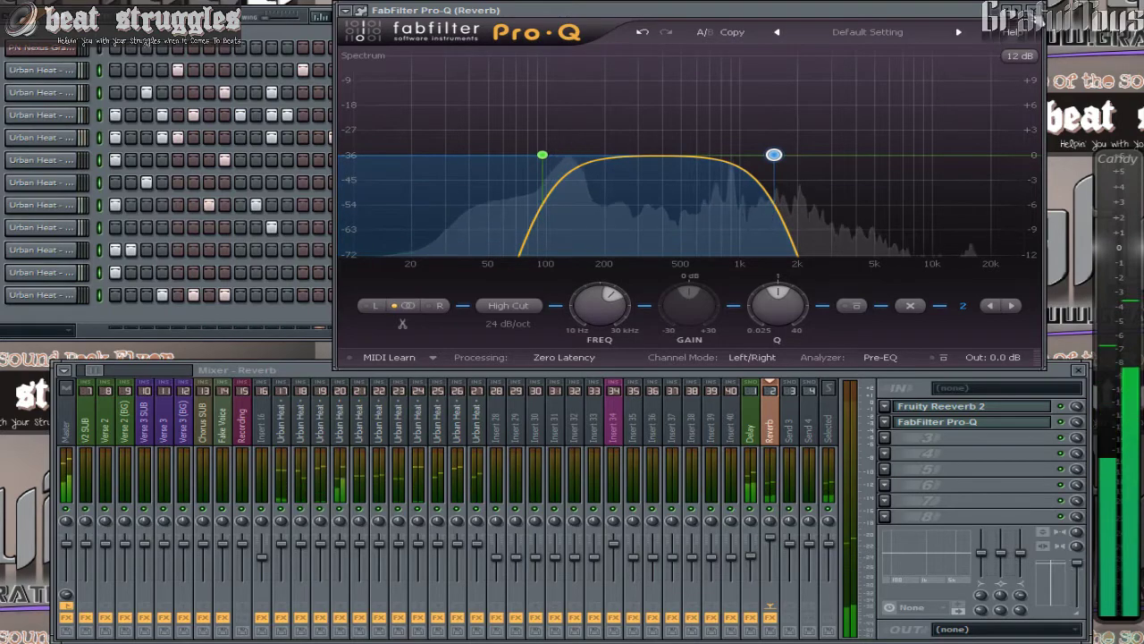
click(1032, 10)
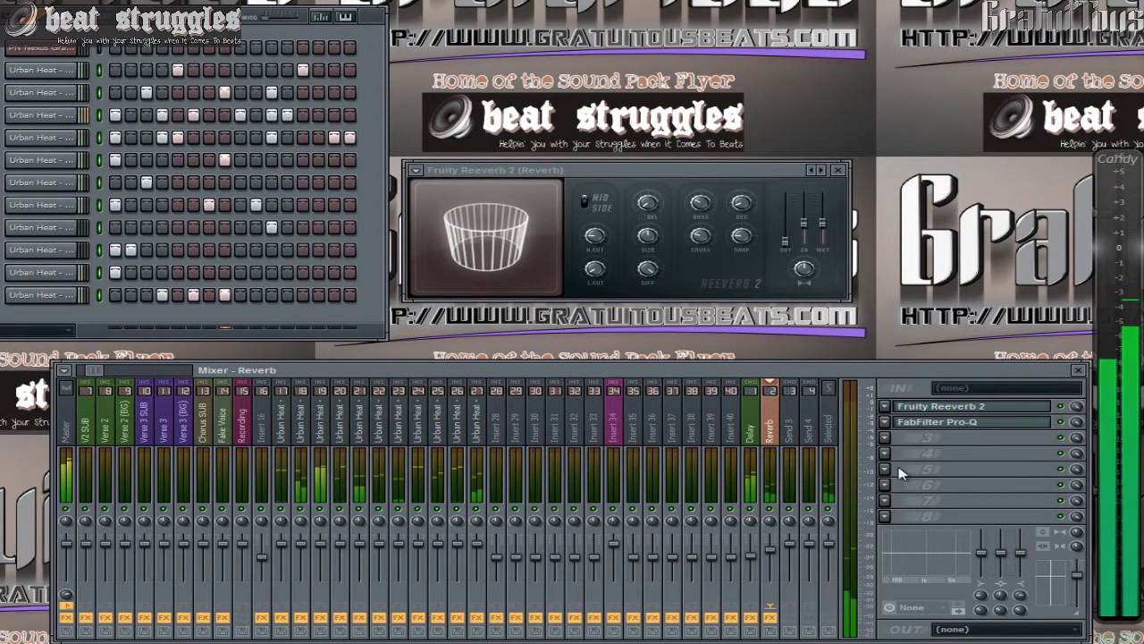
Step: Review the range of drum mixer tracks, from Urban Heat - Clap (5) to Urban Heat - Metallic (2)
click(277, 447)
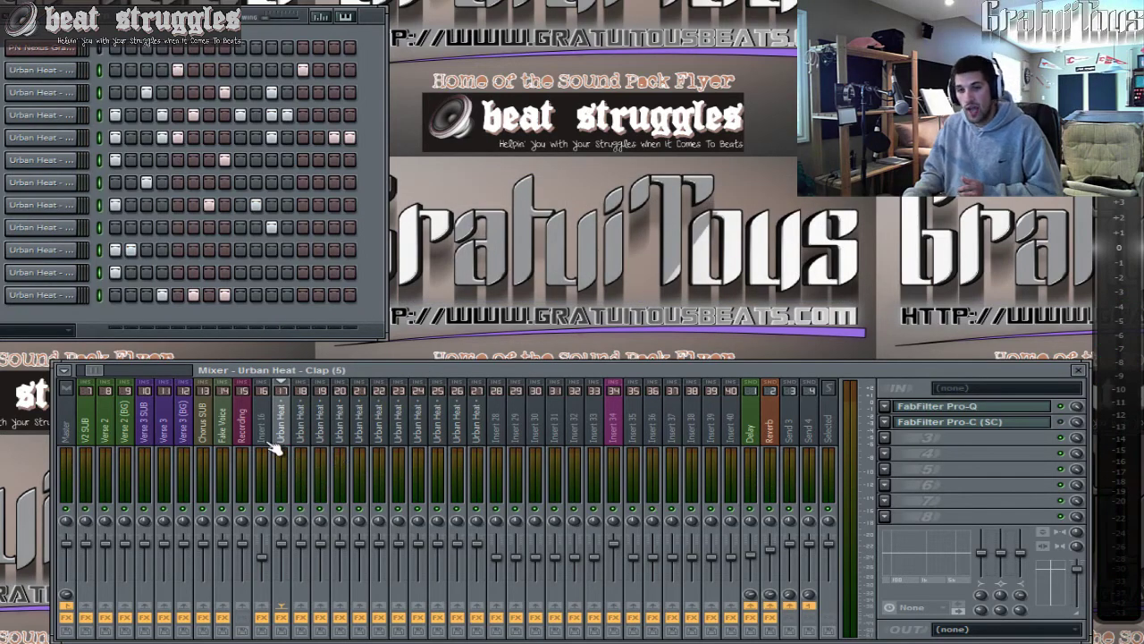
click(476, 434)
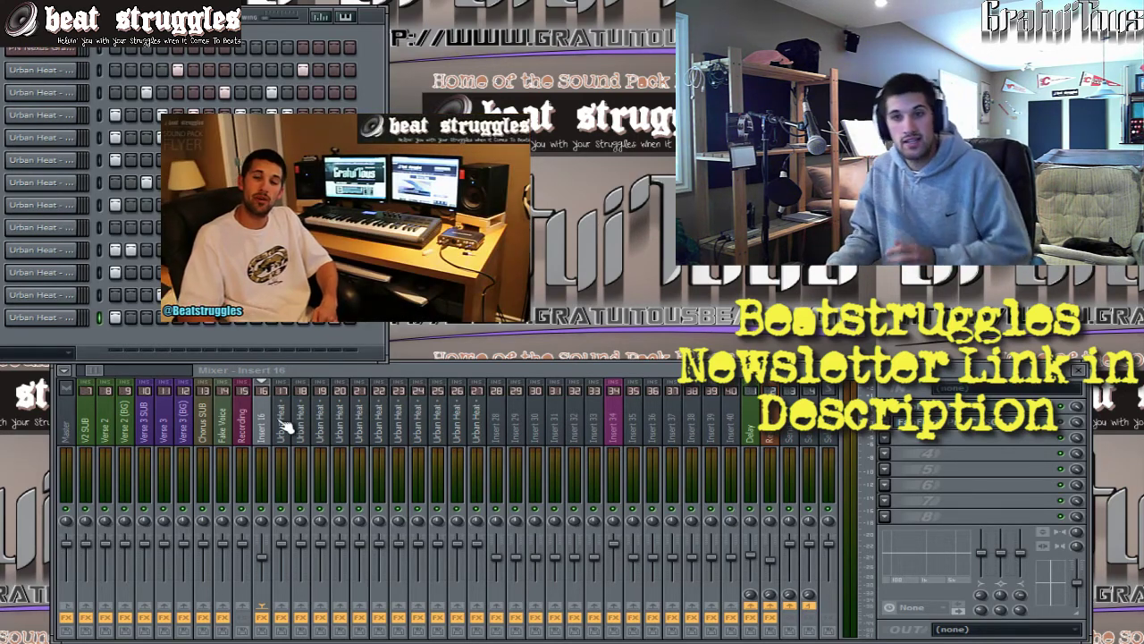
click(476, 425)
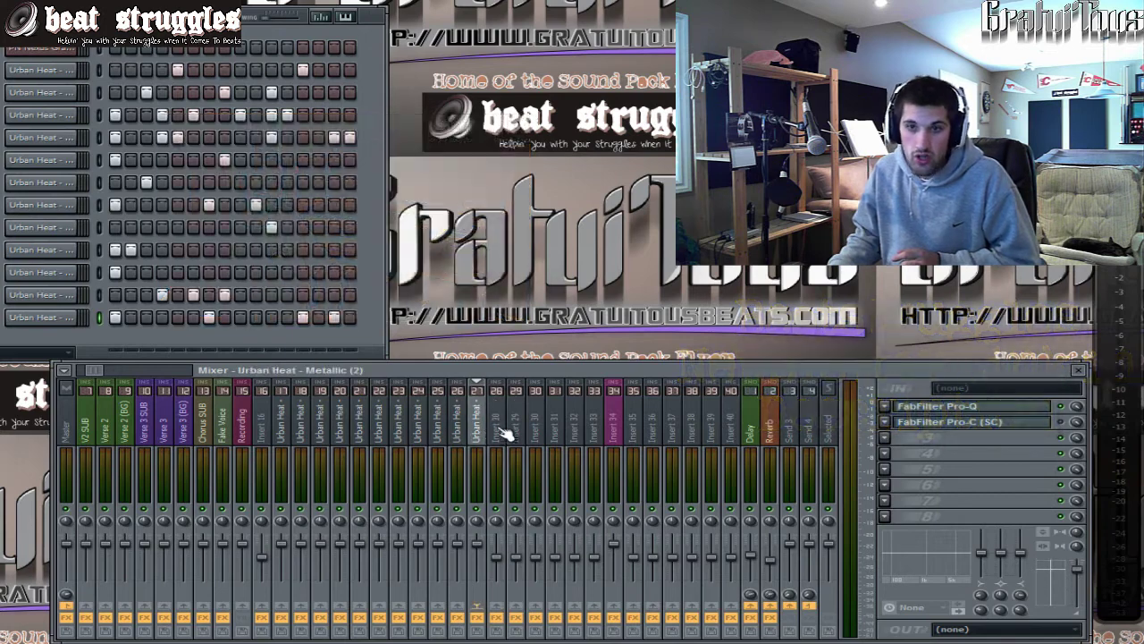
Step: View Fruity Delay 2 on the Delay send track, close it, and select the Reverb send track
click(756, 421)
click(966, 406)
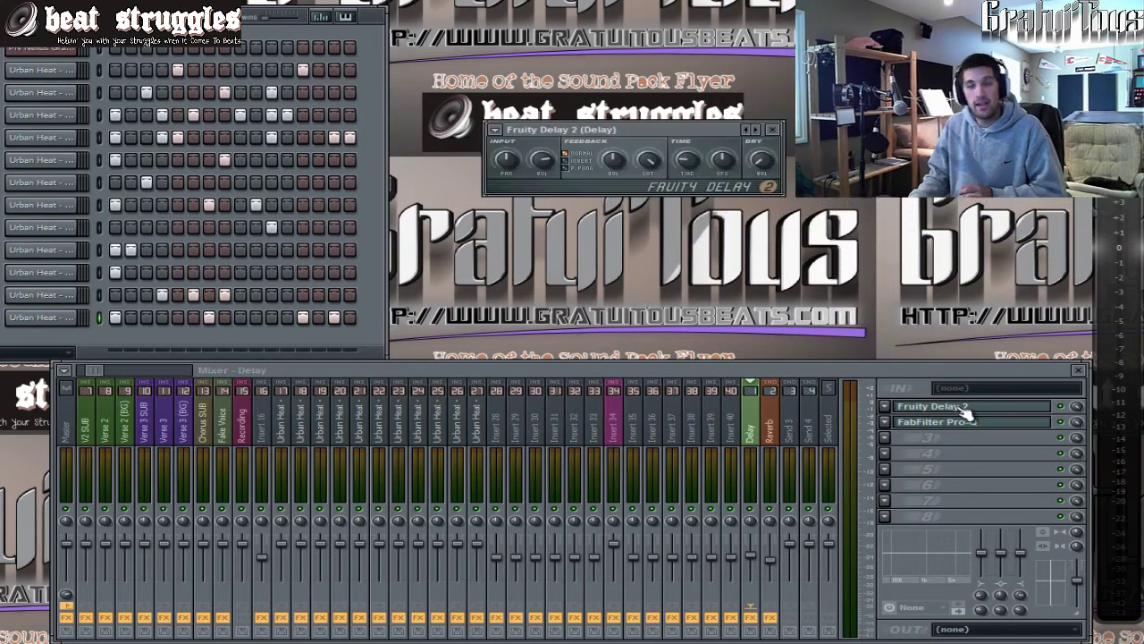
right_click(771, 165)
drag(771, 165, 785, 273)
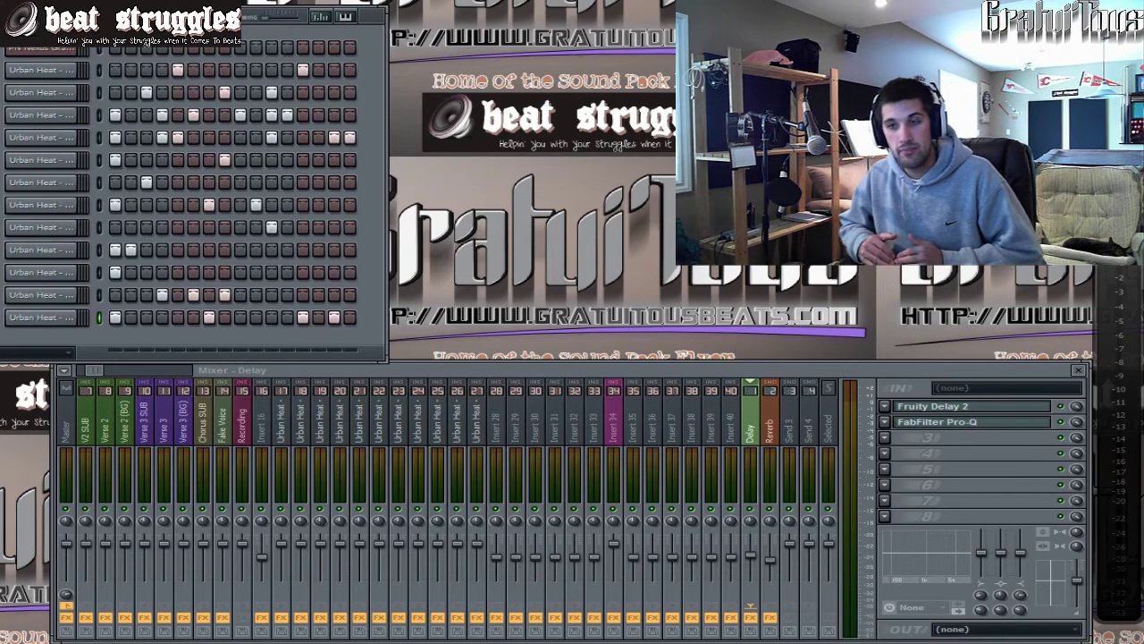
click(770, 429)
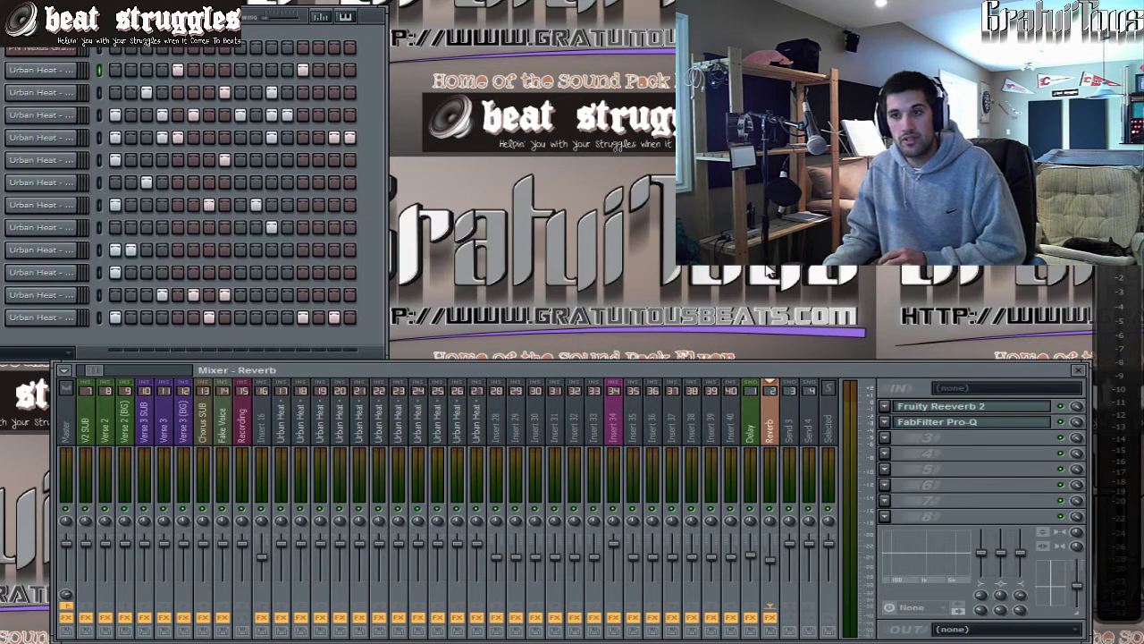